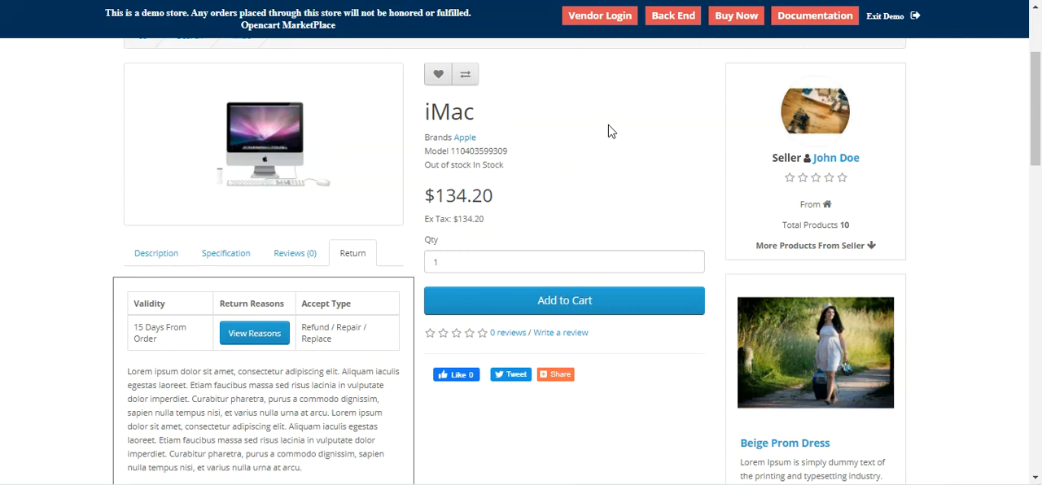
pyautogui.moveTo(1036, 96)
pyautogui.mouseDown()
pyautogui.moveTo(1039, 62)
pyautogui.moveTo(1039, 83)
pyautogui.mouseUp()
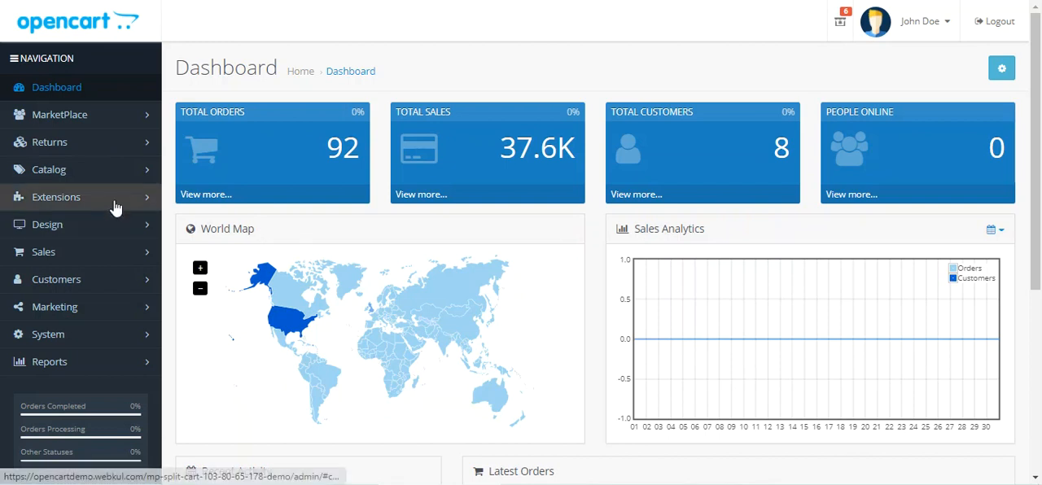
# Step: Open the admin's Extensions list and filter it to show the Modules type
pyautogui.click(114, 203)
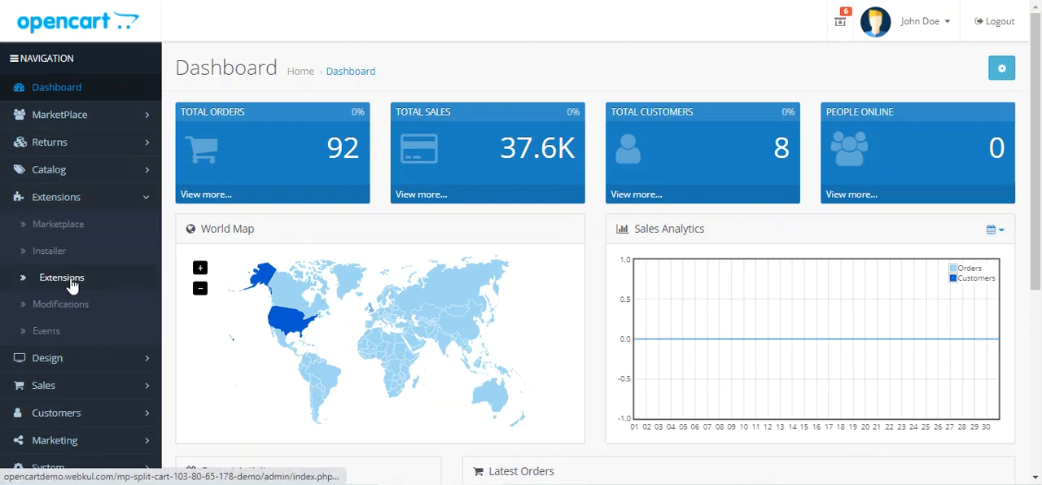
pyautogui.click(79, 281)
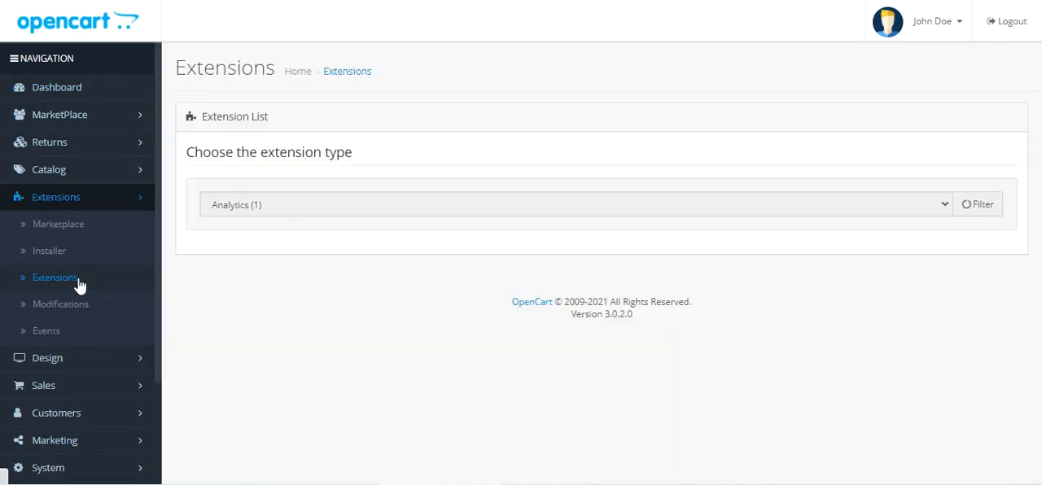
pyautogui.click(328, 212)
pyautogui.click(307, 306)
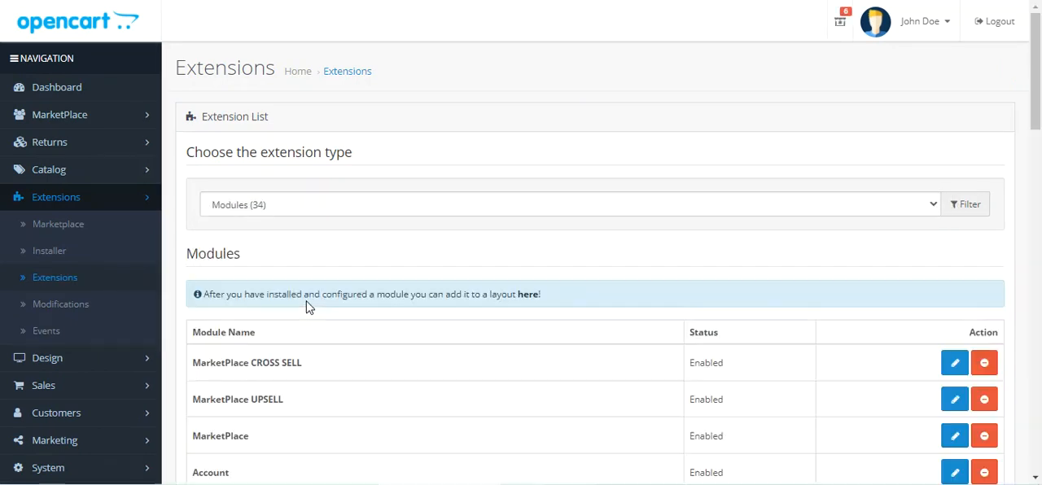
# Step: Open the Marketplace Return System module for editing
pyautogui.scroll(-4, 308, 306)
pyautogui.scroll(-8, 307, 306)
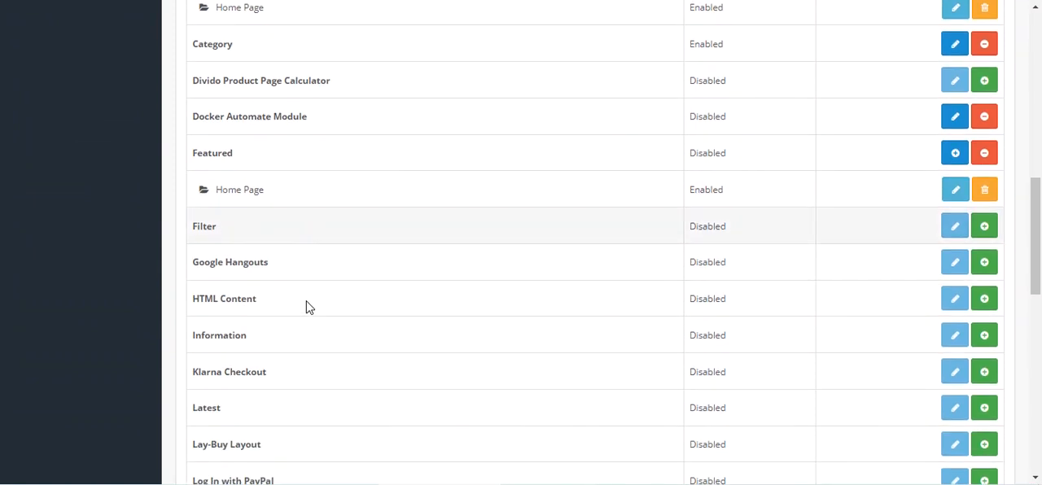
pyautogui.scroll(-2, 307, 305)
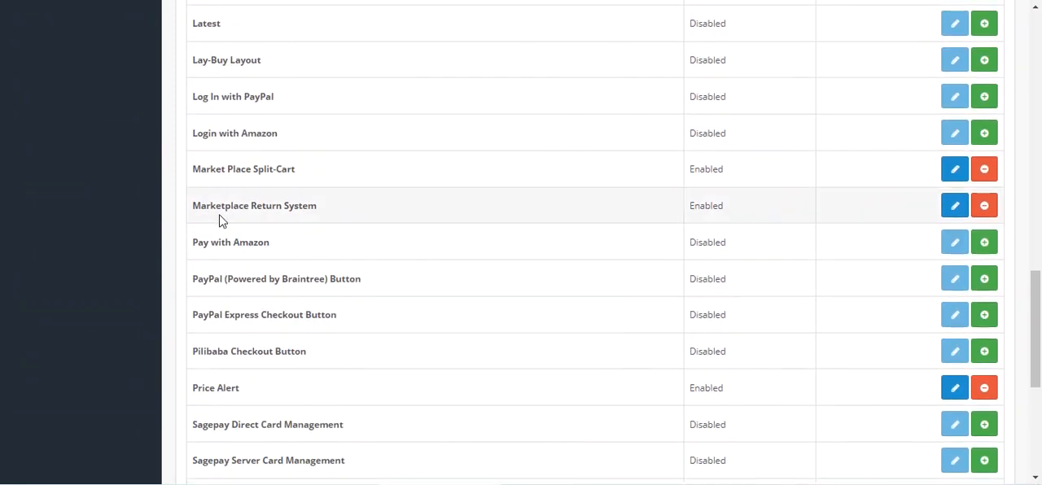
pyautogui.moveTo(202, 205); pyautogui.dragTo(312, 206)
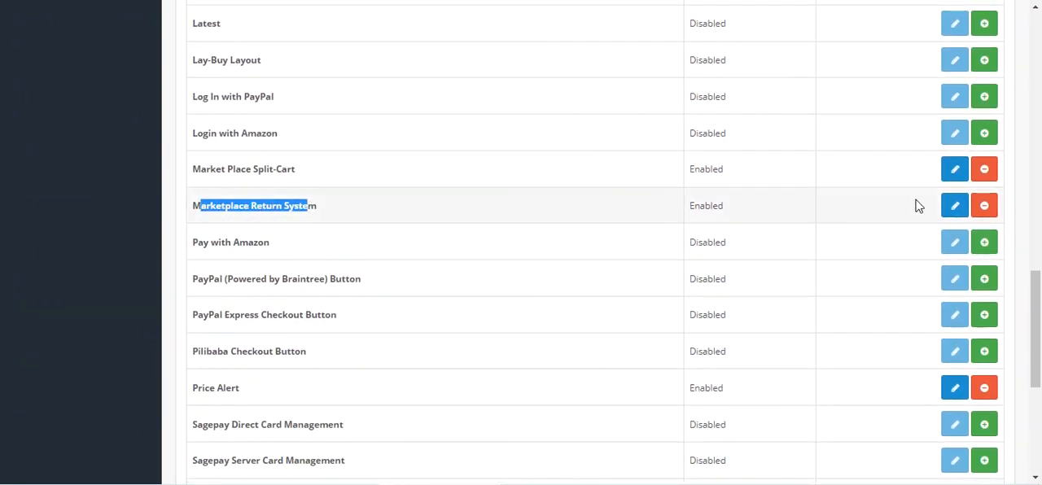
pyautogui.click(958, 214)
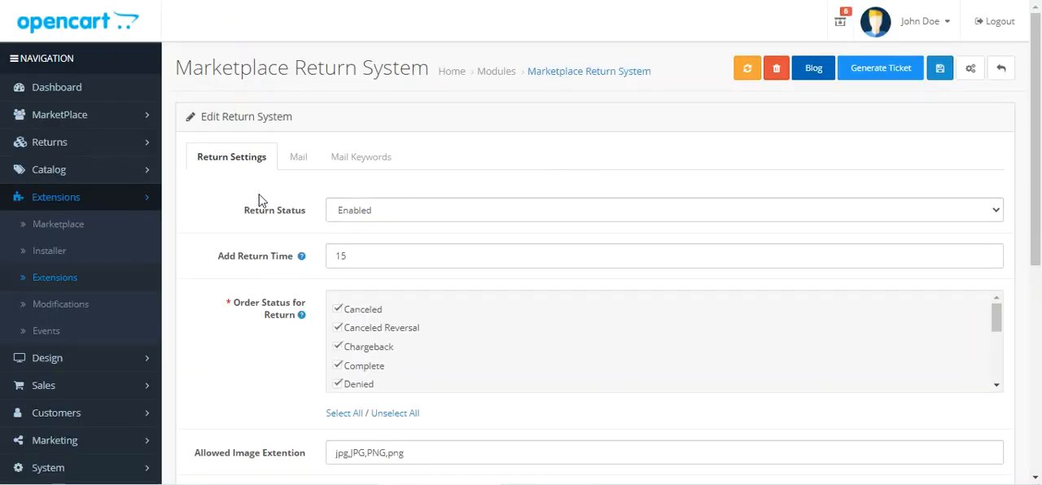
# Step: Examine the module's Mail Keywords and the keyword that stands for the RMA id
pyautogui.click(303, 161)
pyautogui.click(373, 162)
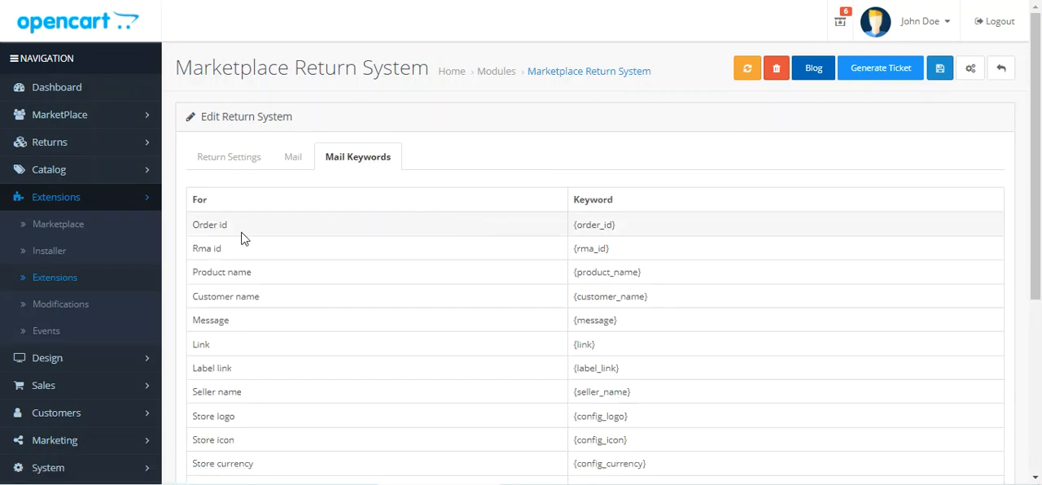
pyautogui.moveTo(198, 250); pyautogui.dragTo(220, 248)
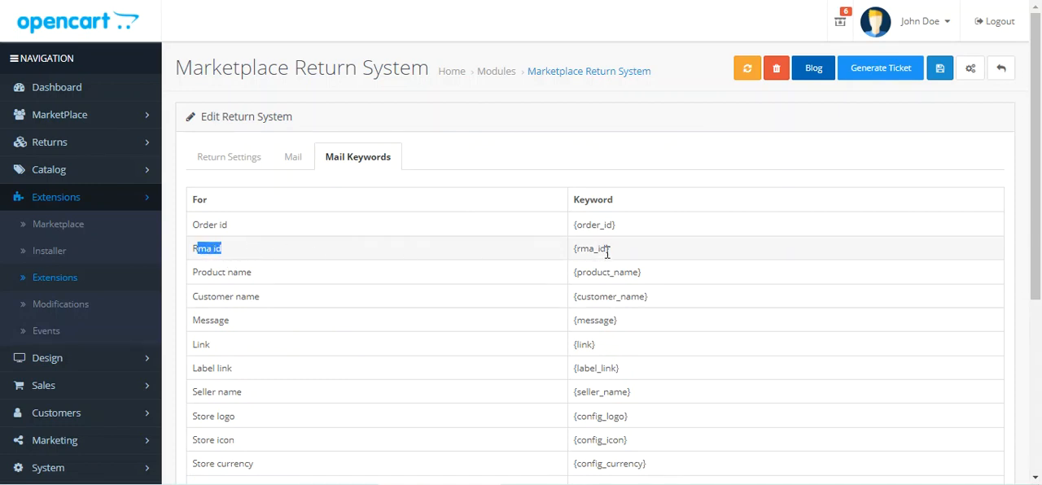
pyautogui.moveTo(607, 250); pyautogui.dragTo(574, 251)
# Step: Examine the module's Mail settings for new returns and the templates available for Mail to Admin on New Return
pyautogui.click(292, 158)
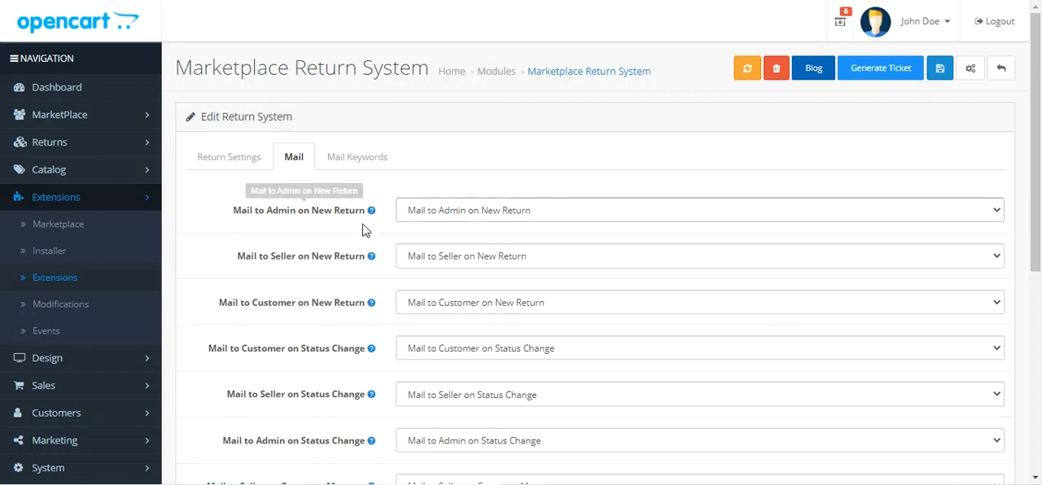
pyautogui.moveTo(255, 257); pyautogui.dragTo(357, 263)
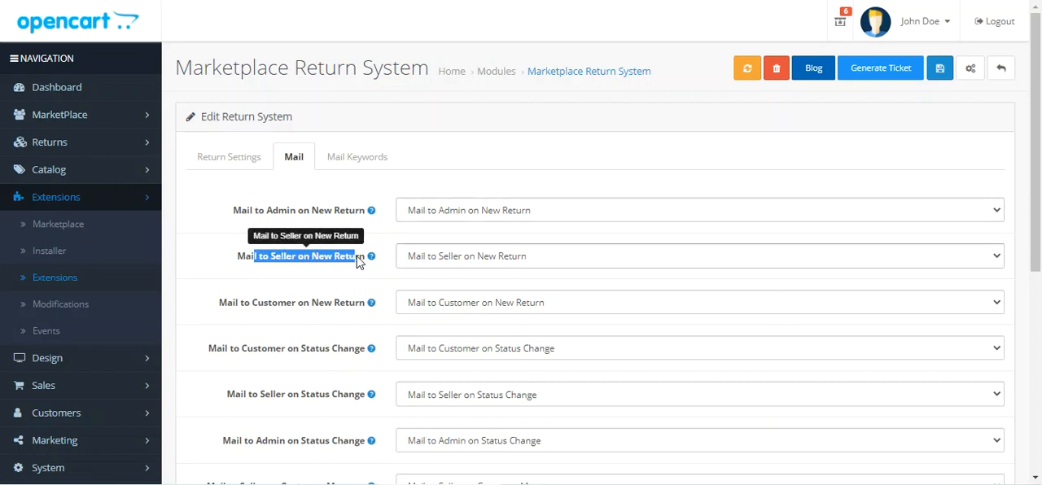
pyautogui.click(455, 213)
pyautogui.scroll(-1, 447, 204)
pyautogui.click(313, 118)
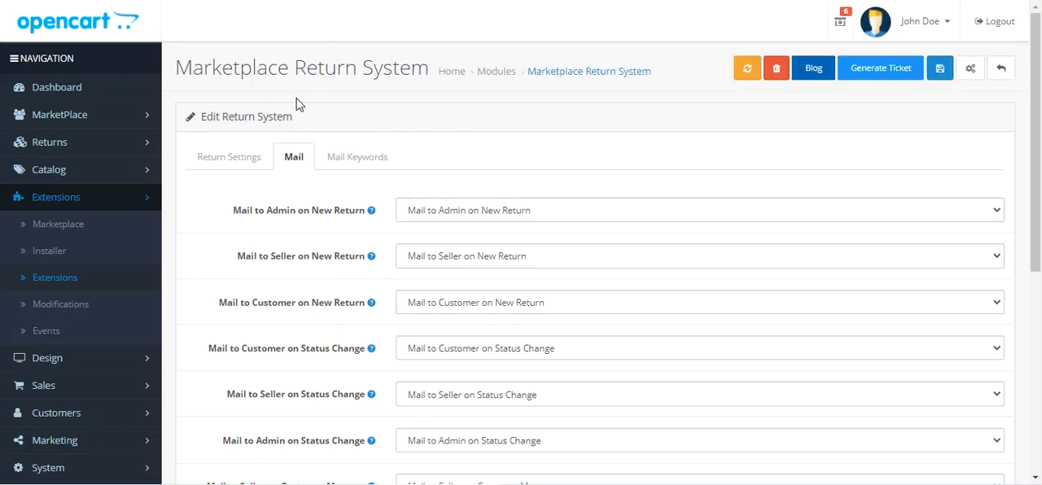
# Step: Open the Marketplace Mails list and examine the RMA mail to customer template and its customer name keyword
pyautogui.click(96, 120)
pyautogui.click(54, 335)
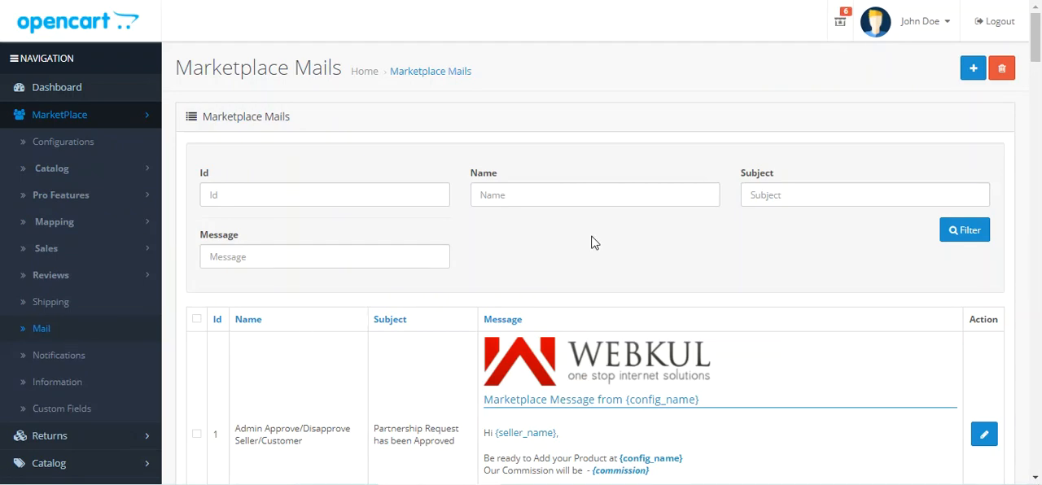
pyautogui.moveTo(1039, 54); pyautogui.dragTo(993, 369)
pyautogui.scroll(2, 268, 236)
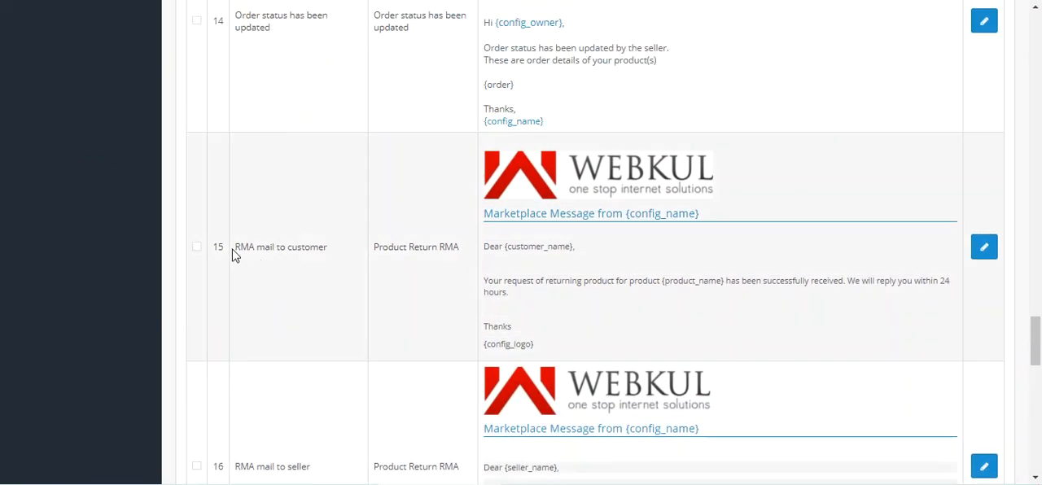
pyautogui.moveTo(237, 246); pyautogui.dragTo(328, 251)
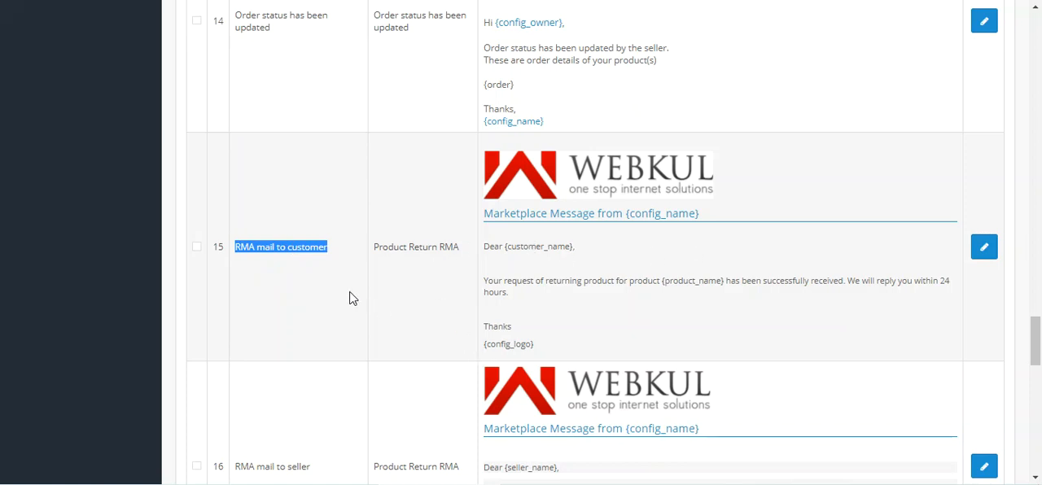
pyautogui.moveTo(506, 246); pyautogui.dragTo(575, 250)
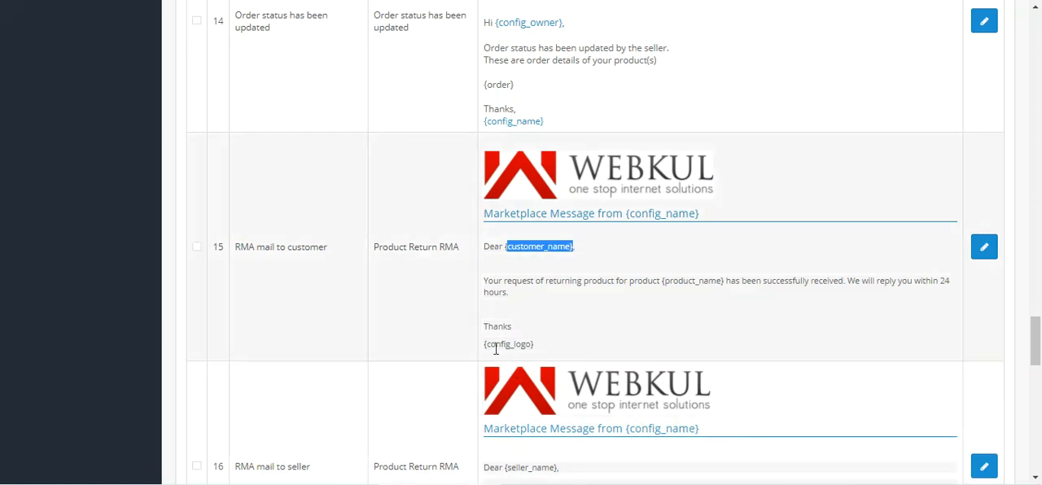
pyautogui.scroll(3, 495, 346)
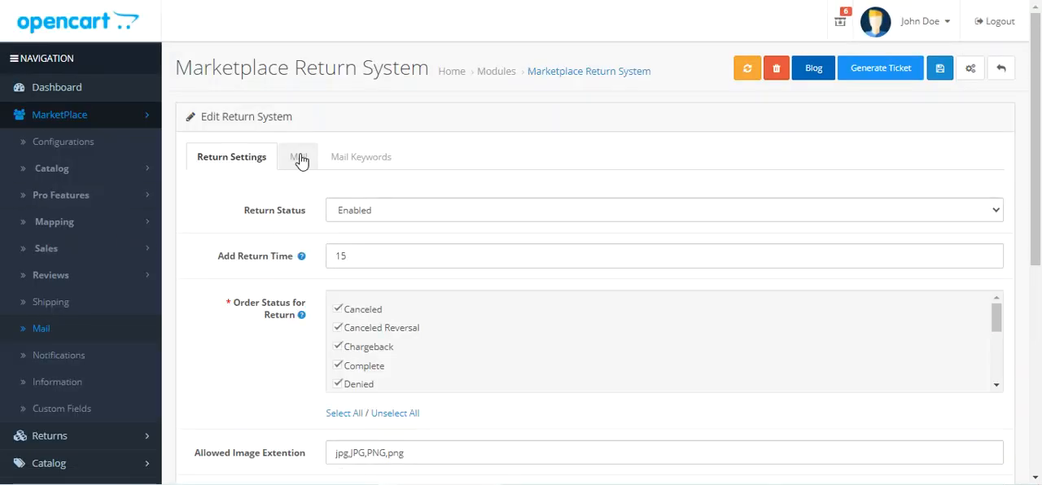
# Step: Review the Marketplace Return System's Mail settings and the templates available for Mail to Admin on Seller Reply
pyautogui.click(296, 157)
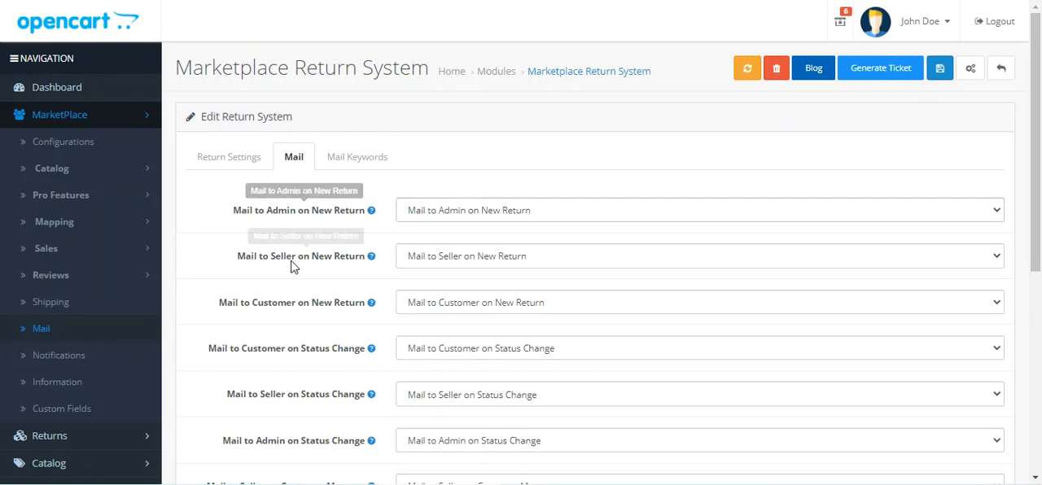
pyautogui.moveTo(1038, 163); pyautogui.dragTo(1040, 332)
pyautogui.moveTo(244, 391)
pyautogui.mouseDown()
pyautogui.moveTo(334, 394)
pyautogui.moveTo(237, 391)
pyautogui.mouseUp()
pyautogui.click(335, 394)
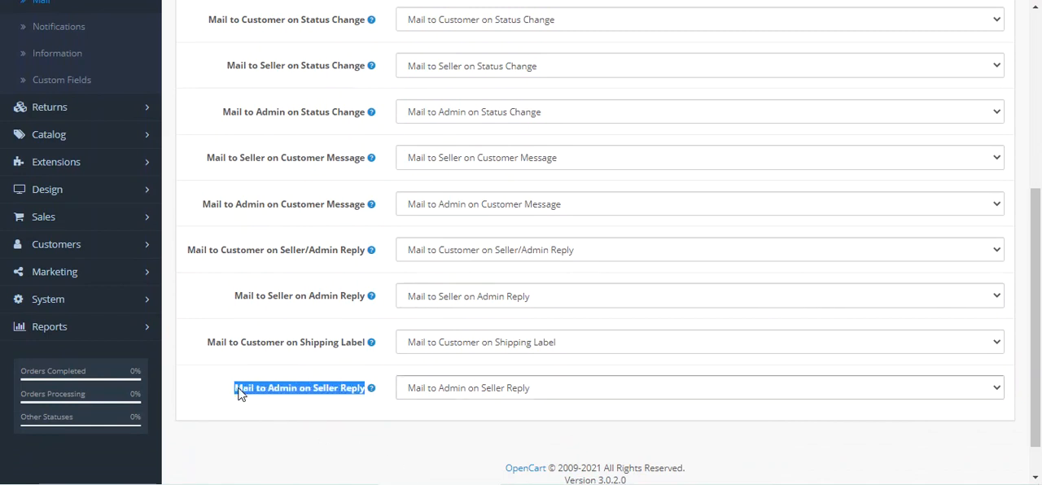
pyautogui.click(395, 412)
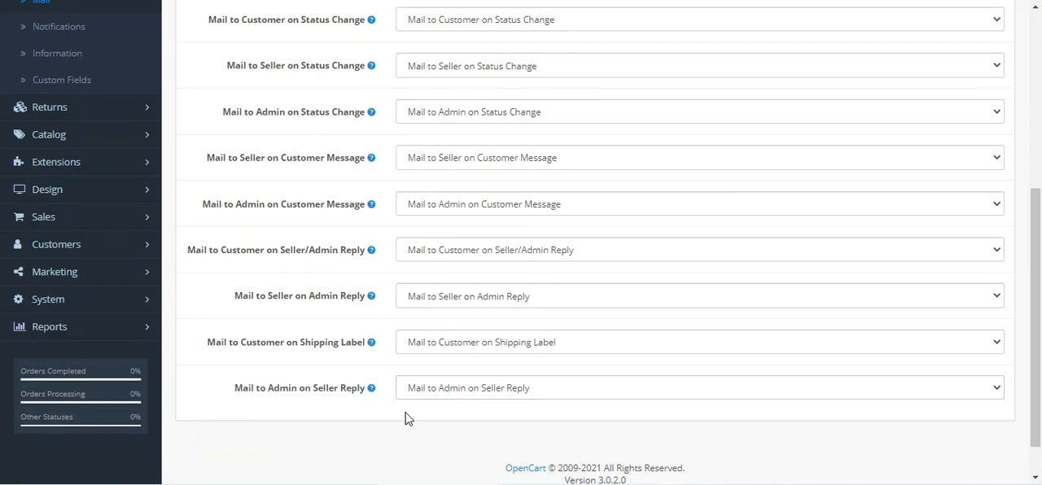
pyautogui.click(458, 392)
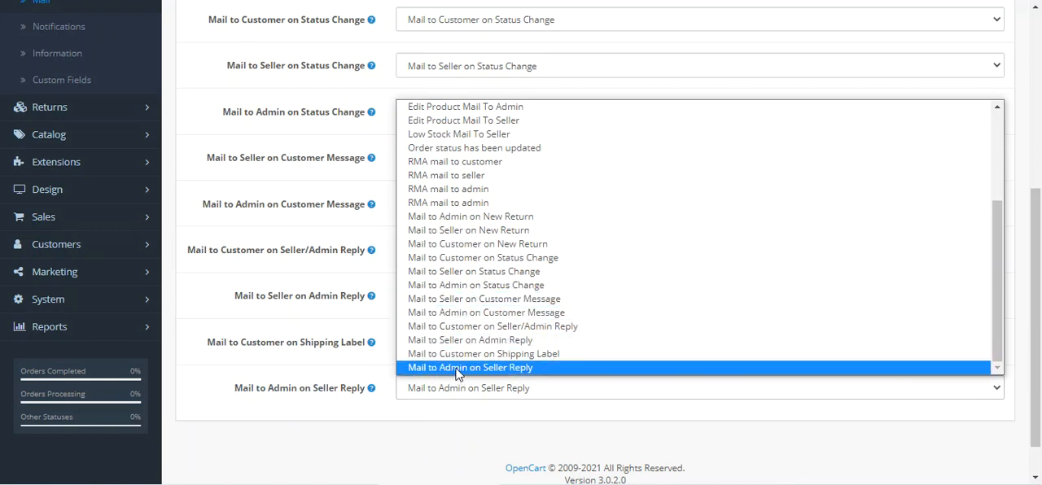
pyautogui.click(463, 426)
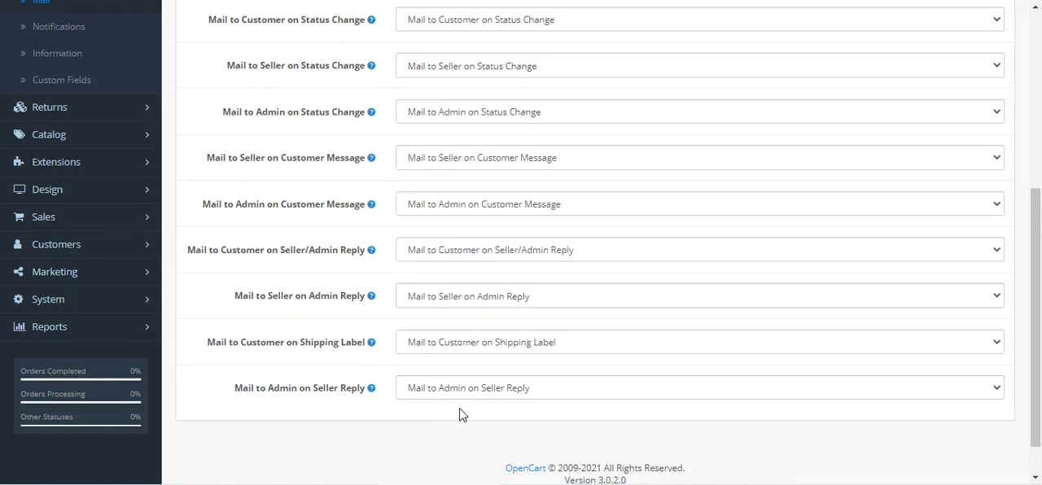
pyautogui.scroll(4, 455, 415)
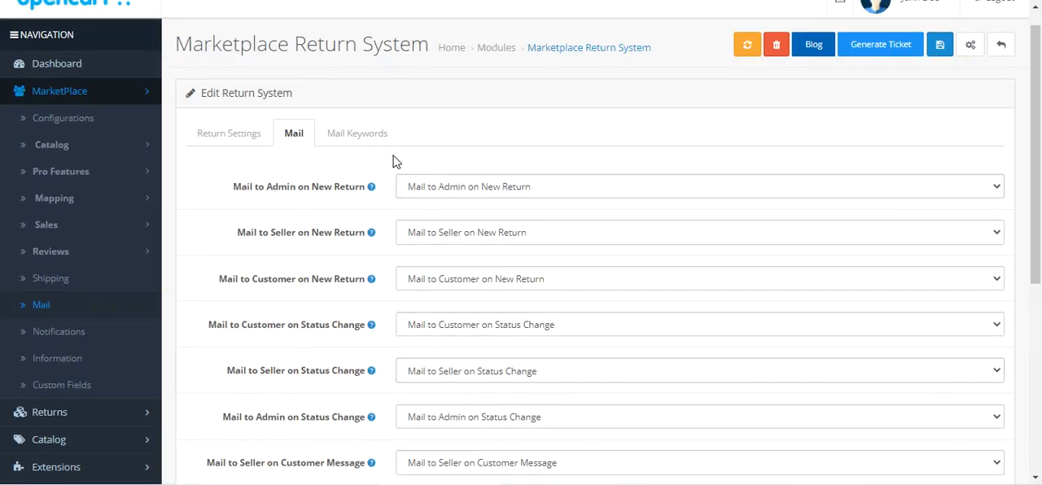
# Step: Return to the module's Return Settings and view the available Return Status options
pyautogui.click(357, 140)
pyautogui.click(295, 139)
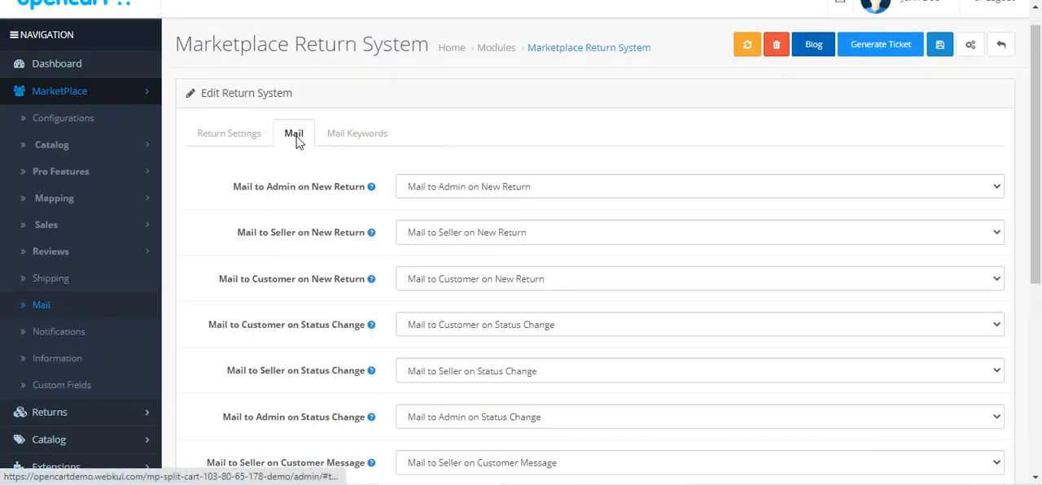
pyautogui.click(254, 137)
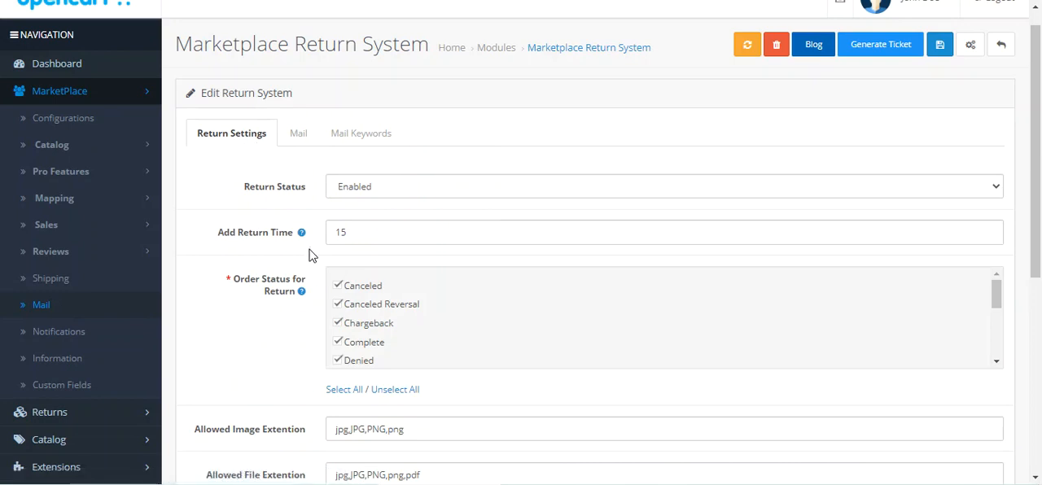
pyautogui.moveTo(255, 189); pyautogui.dragTo(302, 189)
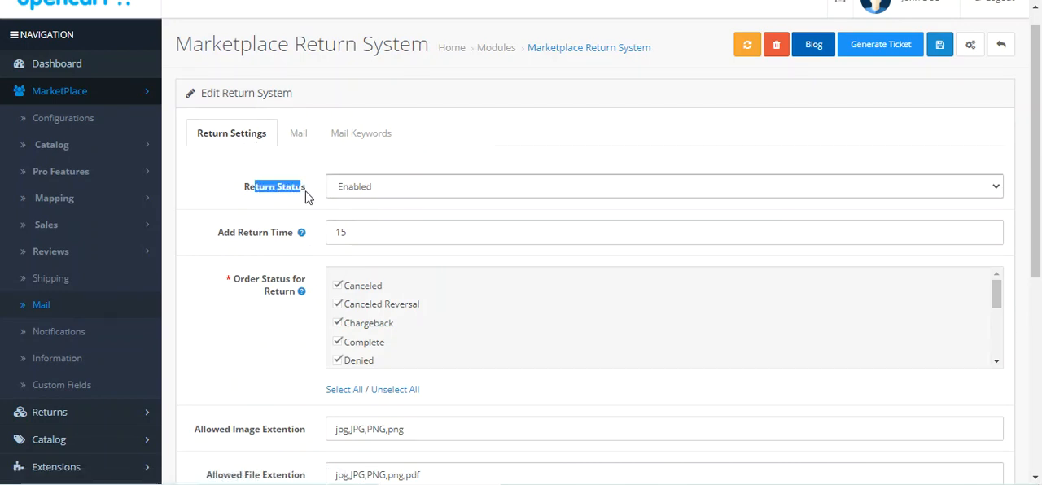
pyautogui.click(396, 189)
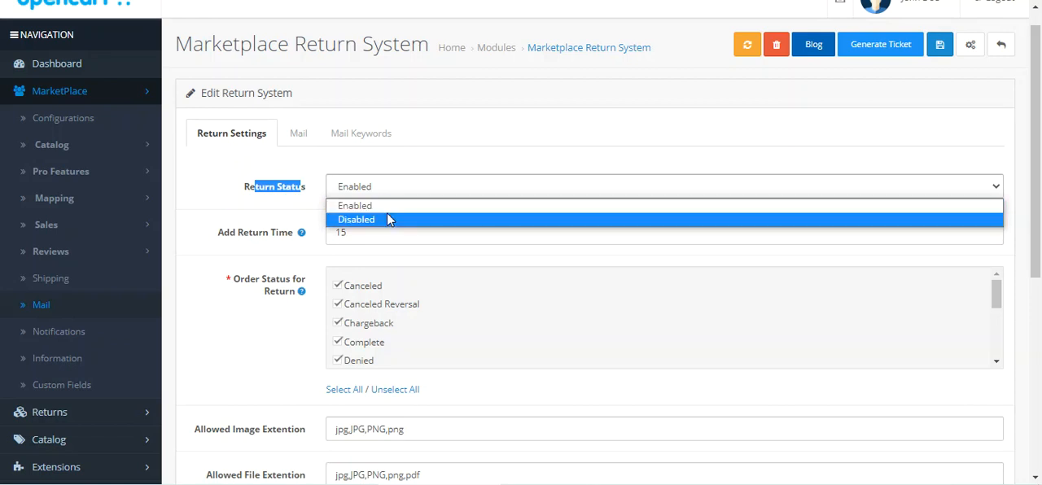
pyautogui.click(437, 142)
# Step: Examine the Add Return Time setting and the Order Status for Return list
pyautogui.moveTo(225, 241); pyautogui.dragTo(301, 241)
pyautogui.moveTo(302, 234)
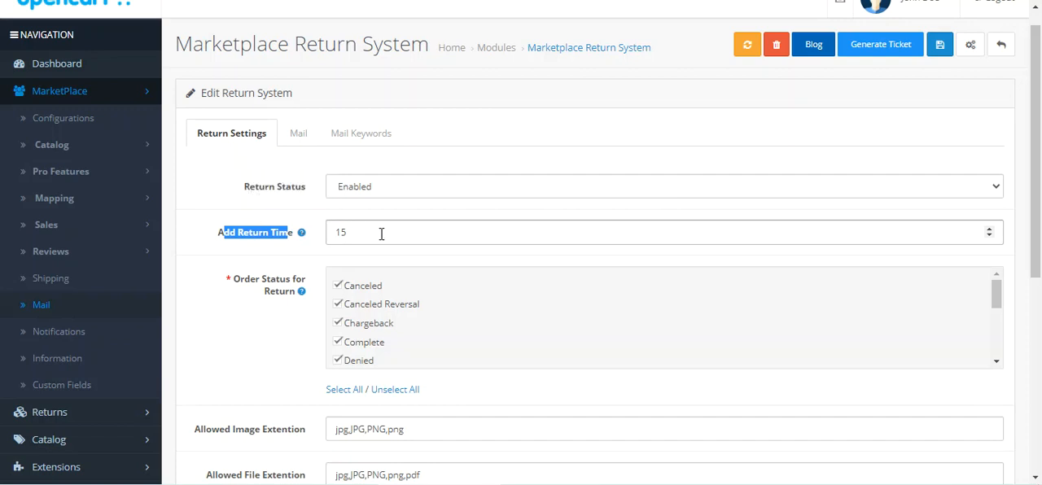
pyautogui.click(259, 234)
pyautogui.doubleClick(356, 232)
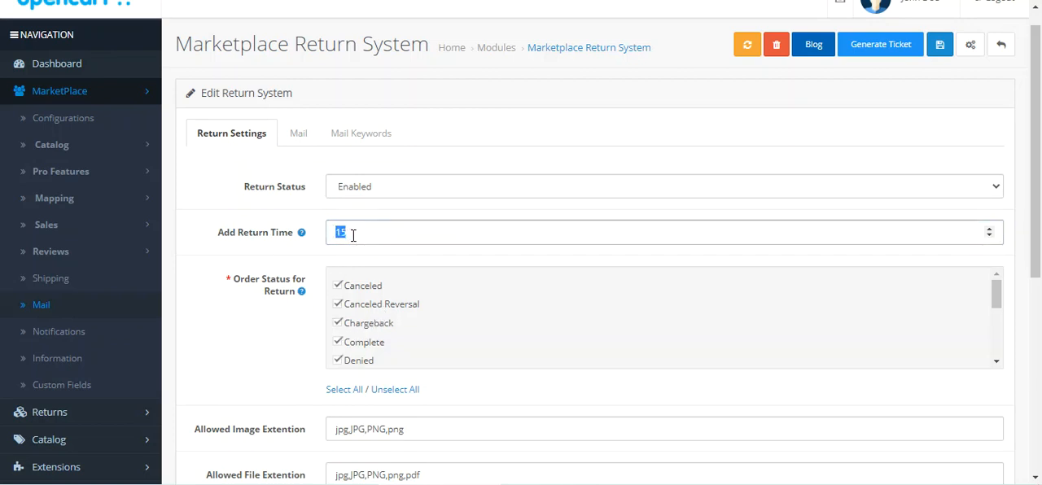
pyautogui.scroll(-1, 353, 235)
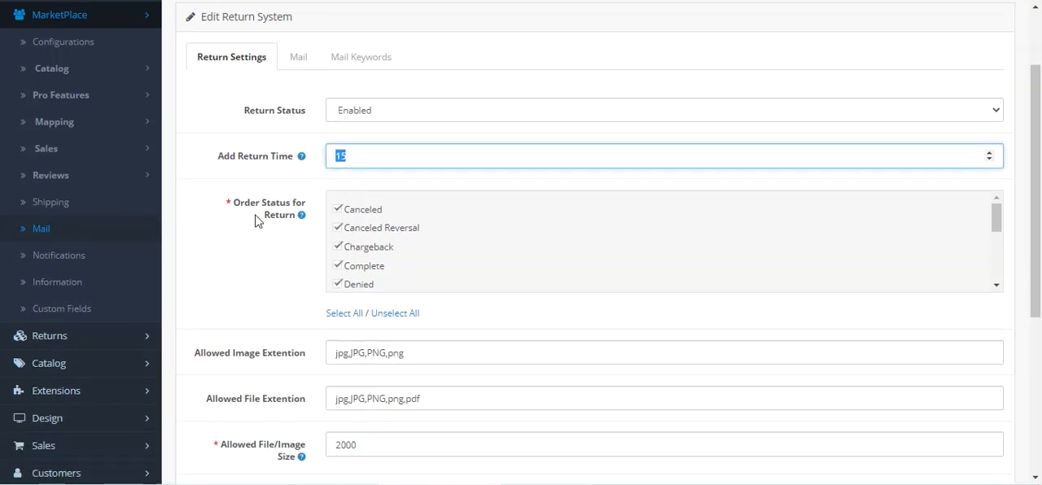
pyautogui.moveTo(246, 210)
pyautogui.moveTo(246, 210); pyautogui.dragTo(291, 236)
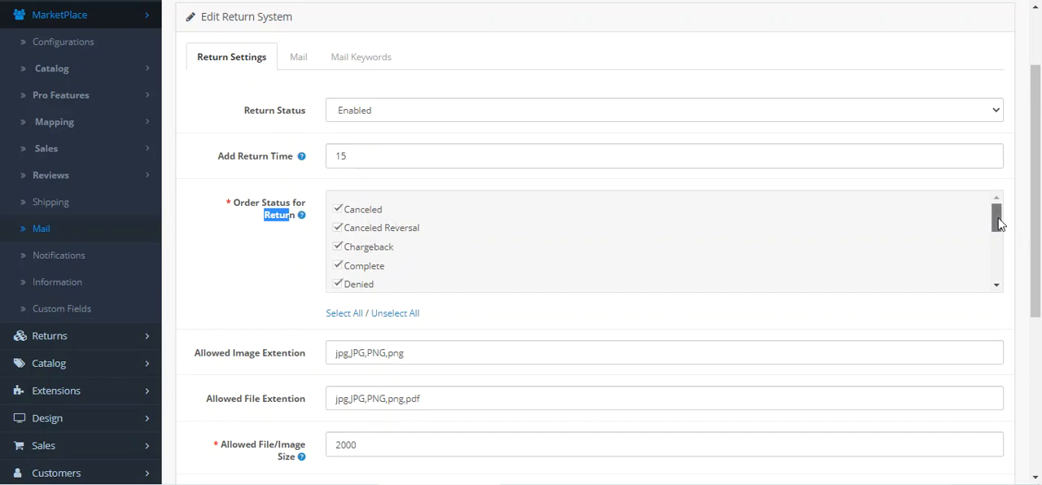
pyautogui.moveTo(998, 238)
pyautogui.mouseDown()
pyautogui.moveTo(997, 259)
pyautogui.moveTo(1000, 221)
pyautogui.mouseUp()
# Step: Set Order Status for Return to include Complete and exclude Canceled, Canceled Reversal, Chargeback, Denied and Expired
pyautogui.click(337, 209)
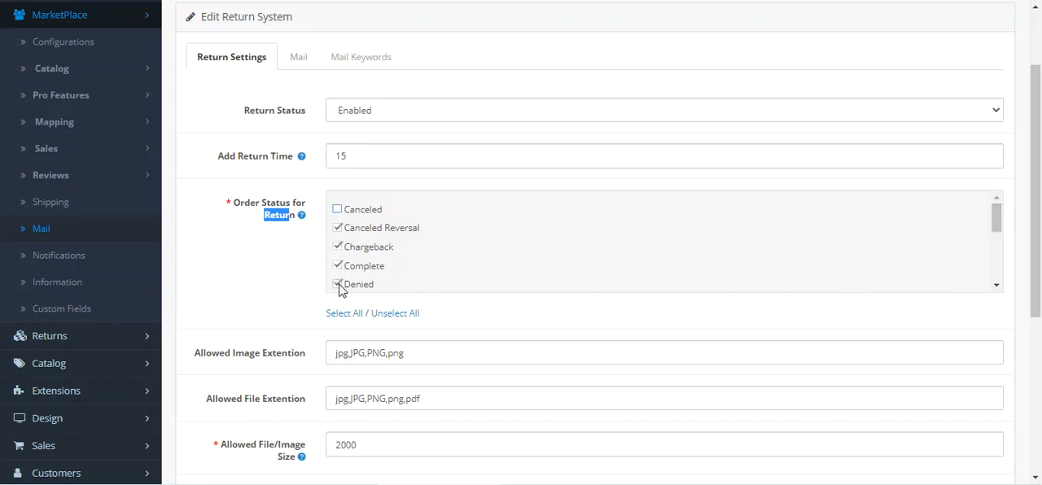
pyautogui.click(338, 284)
pyautogui.click(339, 266)
pyautogui.click(337, 228)
pyautogui.click(340, 244)
pyautogui.scroll(-3, 350, 281)
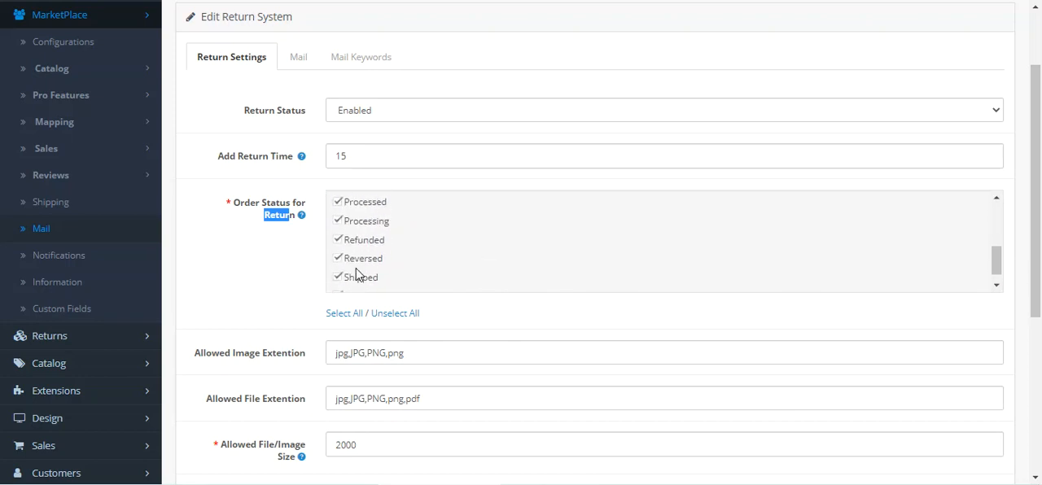
pyautogui.scroll(3, 349, 273)
pyautogui.click(337, 245)
pyautogui.click(342, 283)
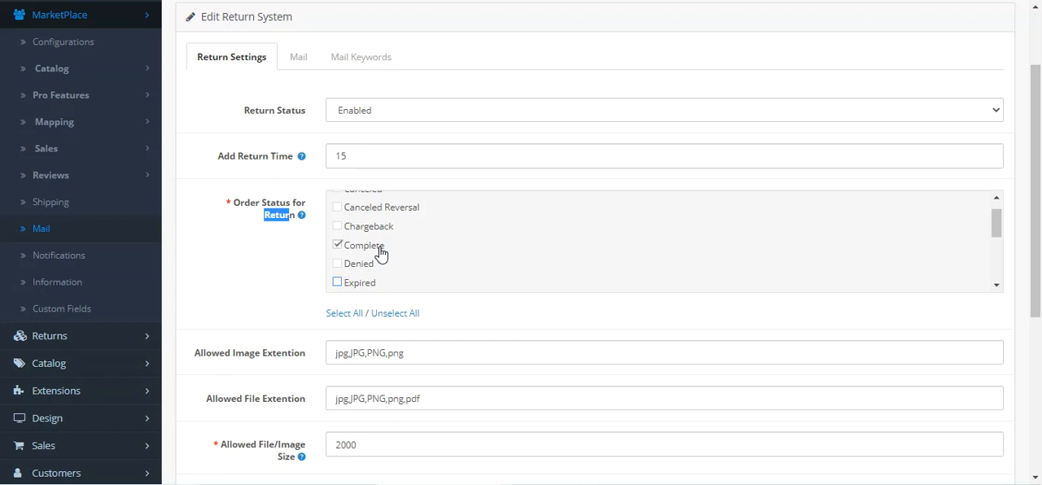
# Step: Include Canceled, Canceled Reversal and Chargeback in Order Status for Return and read the setting's help text
pyautogui.scroll(1, 347, 224)
pyautogui.click(337, 209)
pyautogui.click(337, 228)
pyautogui.click(337, 247)
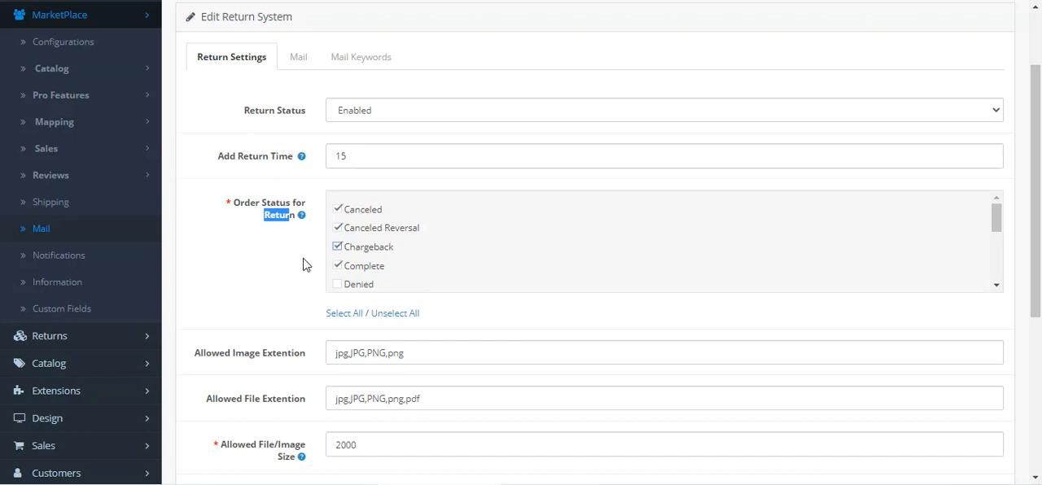
pyautogui.moveTo(303, 218)
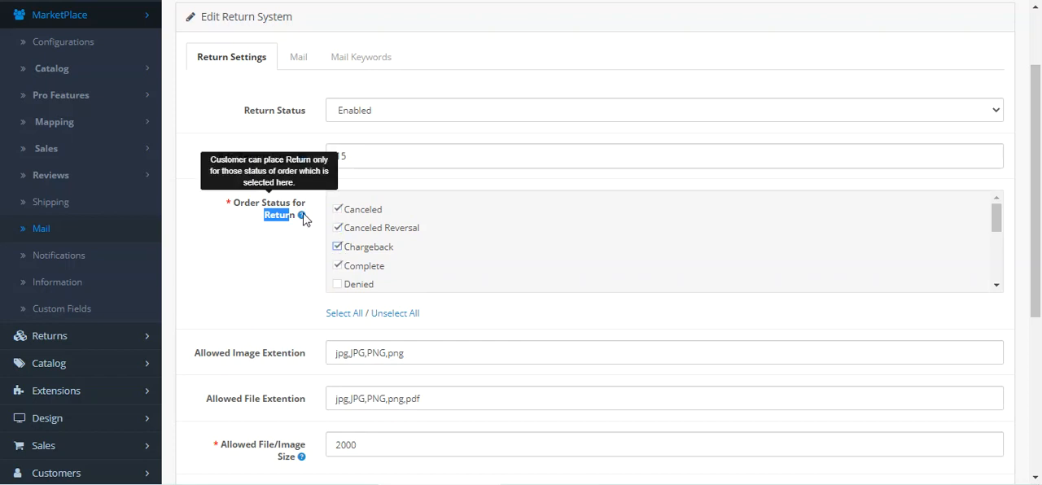
# Step: Examine the Allowed Image Extention, Allowed File Extention and Allowed File/Image Size settings
pyautogui.scroll(-2, 304, 218)
pyautogui.moveTo(203, 210); pyautogui.dragTo(307, 223)
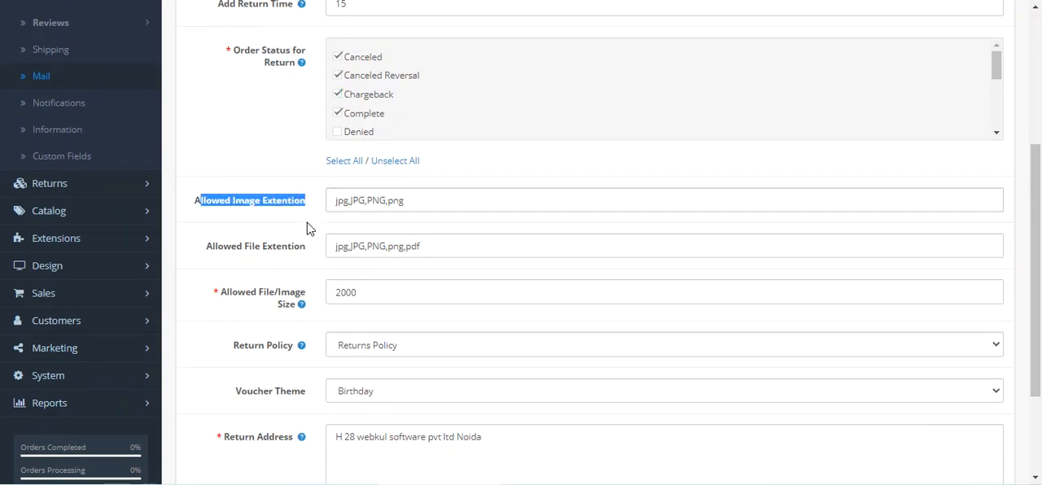
pyautogui.click(438, 200)
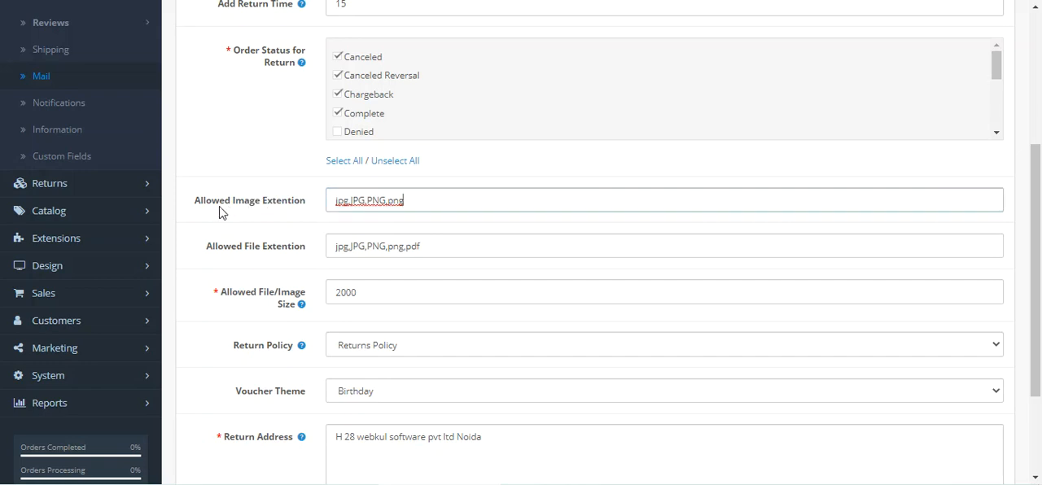
pyautogui.moveTo(210, 204); pyautogui.dragTo(299, 205)
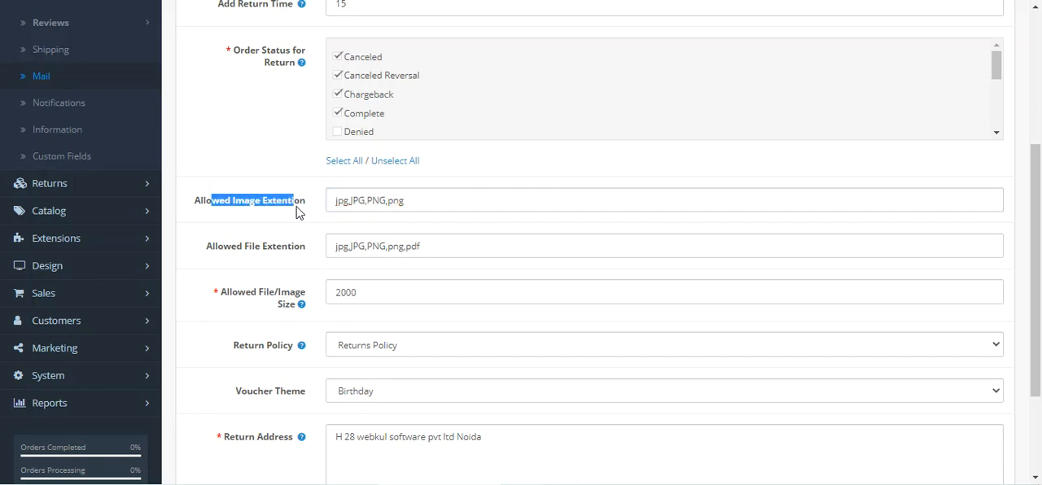
pyautogui.click(412, 207)
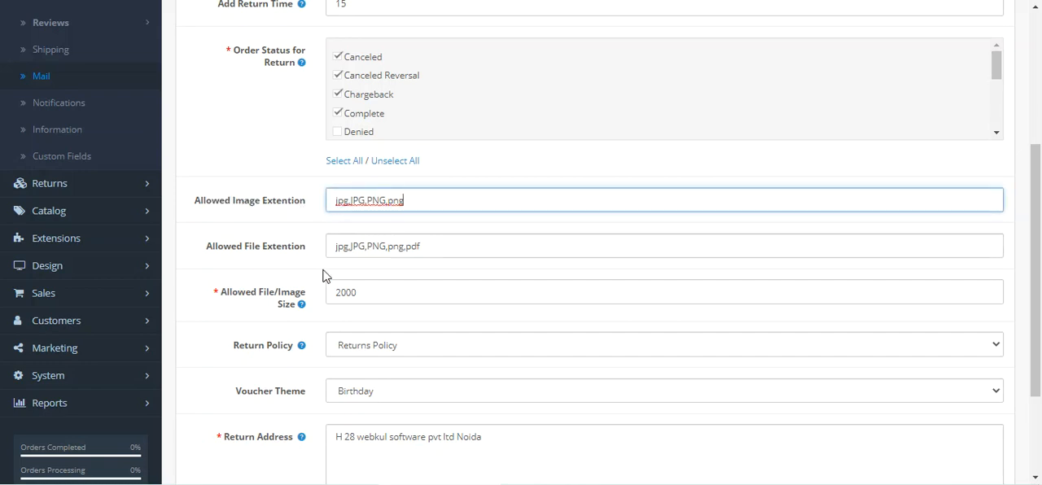
pyautogui.moveTo(208, 259); pyautogui.dragTo(331, 254)
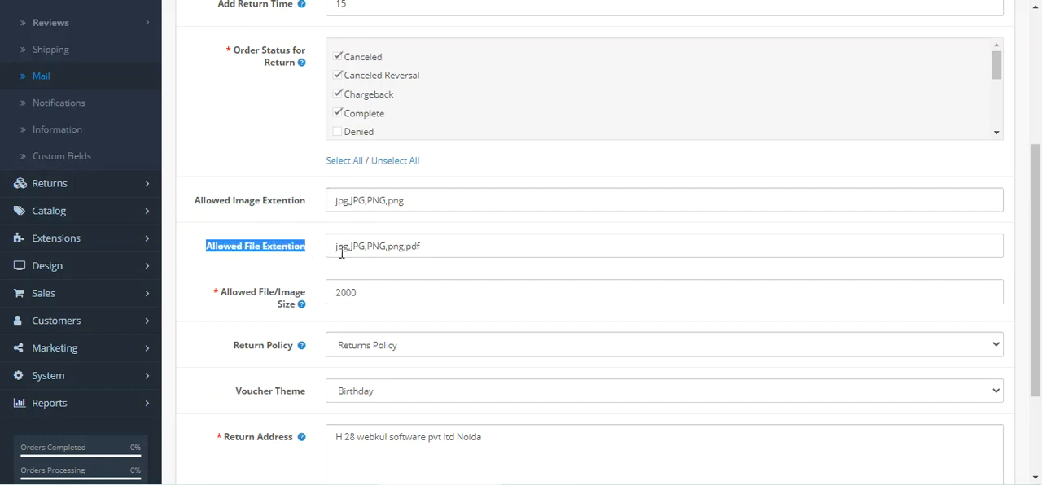
pyautogui.click(226, 298)
pyautogui.moveTo(226, 298); pyautogui.dragTo(365, 316)
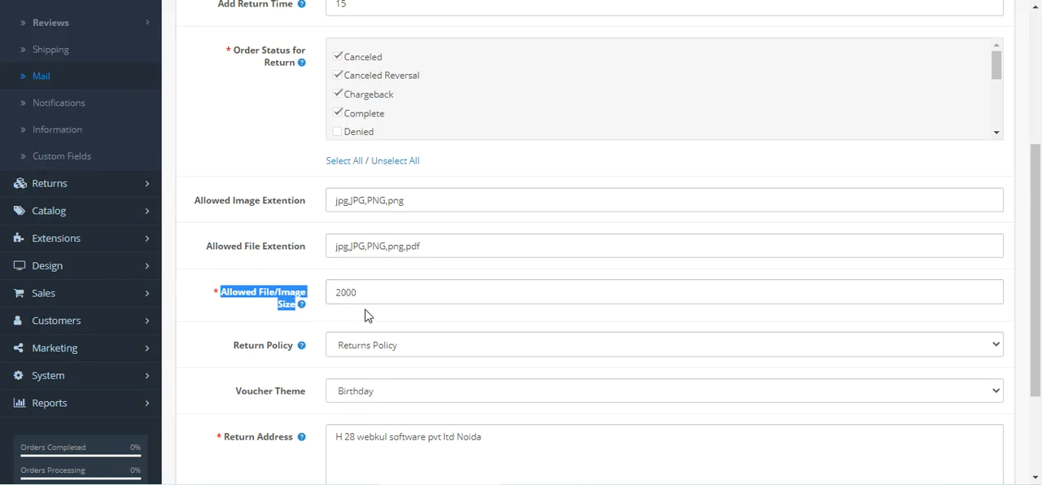
pyautogui.scroll(-2, 364, 316)
pyautogui.moveTo(291, 230)
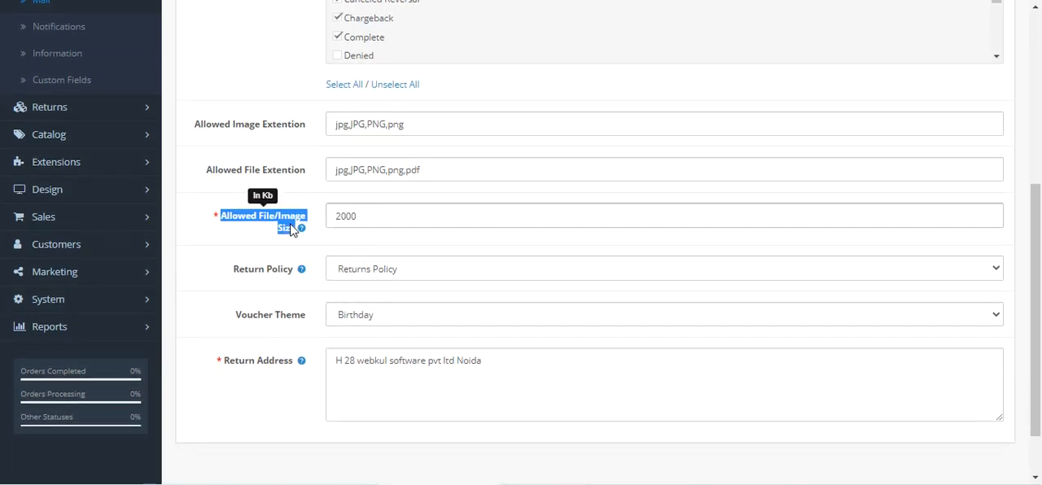
# Step: Select Returns Policy as the Return Policy and read that setting's help text
pyautogui.scroll(-2, 345, 225)
pyautogui.click(364, 206)
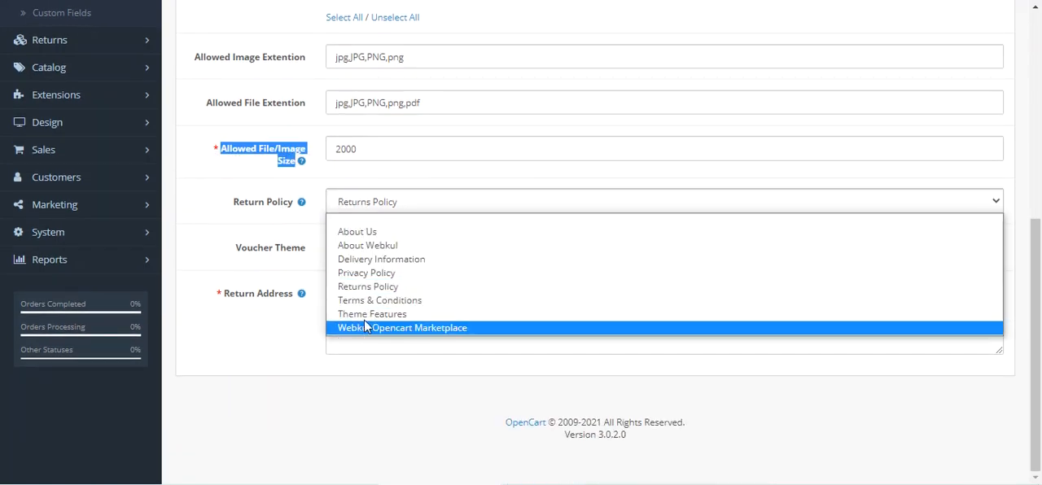
pyautogui.click(365, 288)
pyautogui.moveTo(237, 206)
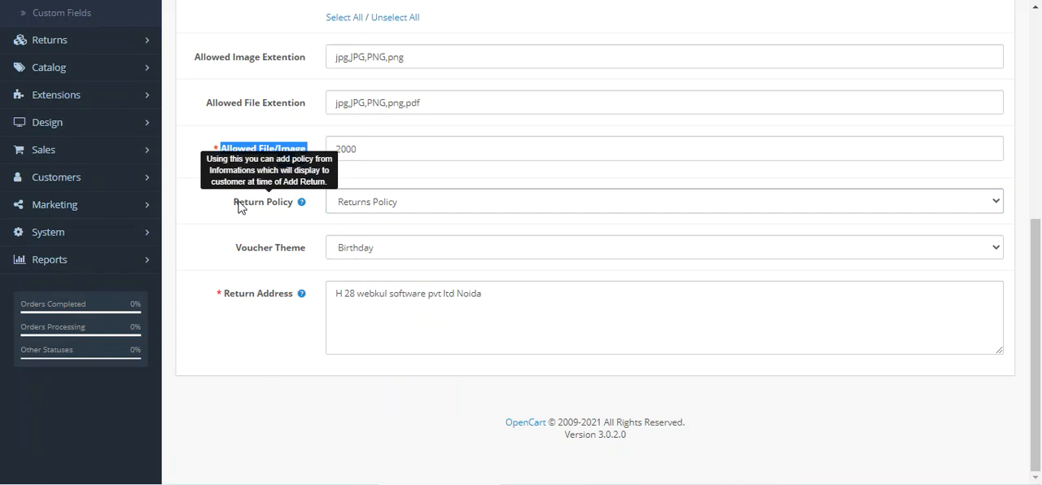
# Step: Examine the Voucher Theme options and the Return Address field with its help text
pyautogui.moveTo(242, 249); pyautogui.dragTo(320, 258)
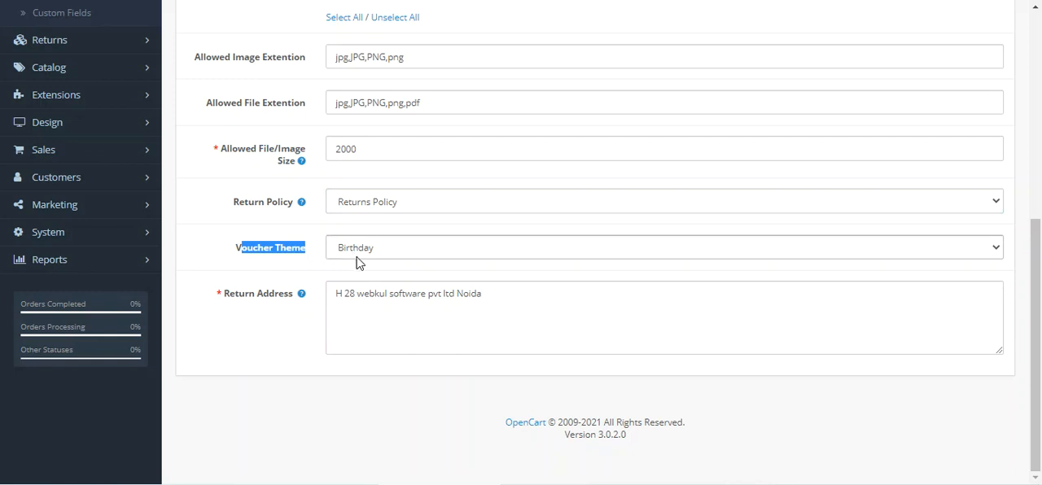
pyautogui.click(359, 262)
pyautogui.click(355, 269)
pyautogui.moveTo(265, 303)
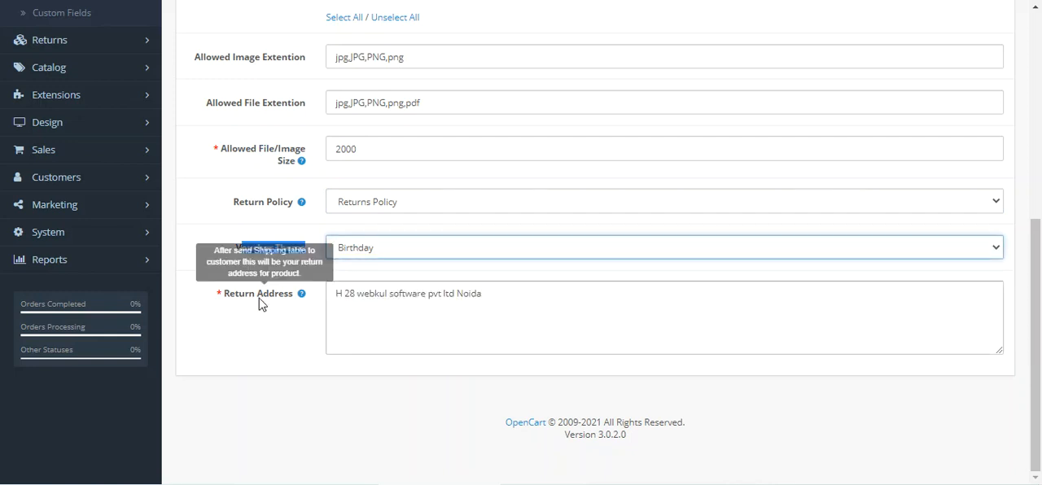
pyautogui.moveTo(234, 295); pyautogui.dragTo(288, 300)
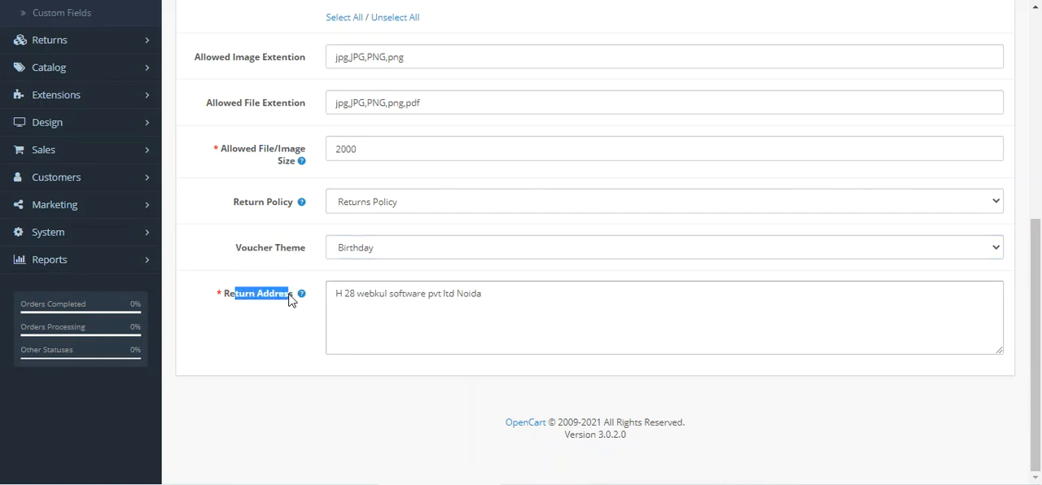
pyautogui.moveTo(302, 299)
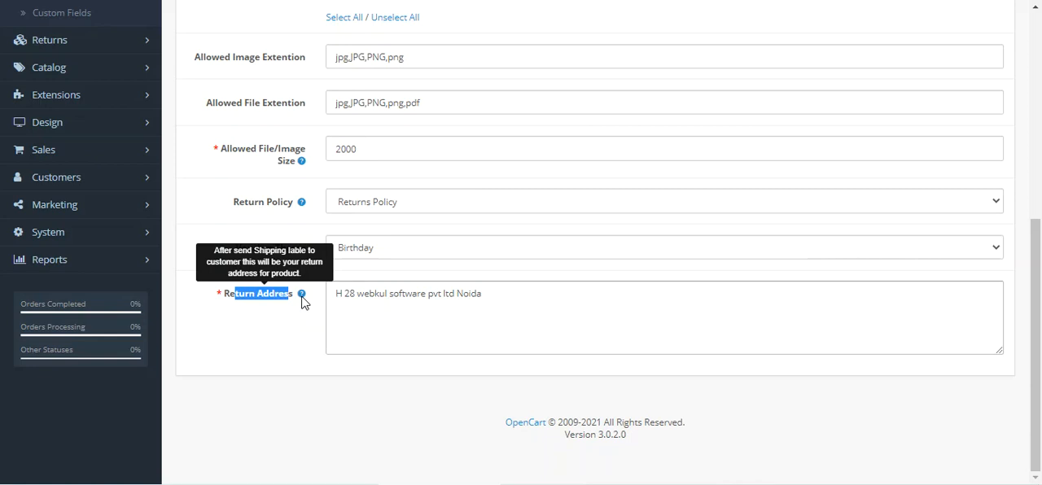
pyautogui.moveTo(504, 297); pyautogui.dragTo(319, 303)
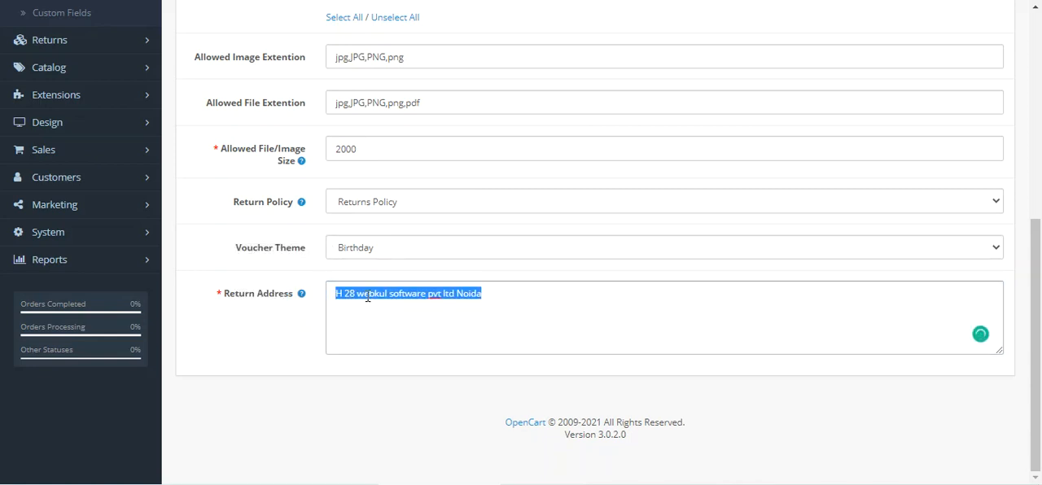
pyautogui.click(364, 296)
pyautogui.moveTo(289, 296)
# Step: Open the Manage Return(s) page and look over the filters and the list of customer returns
pyautogui.scroll(5, 269, 318)
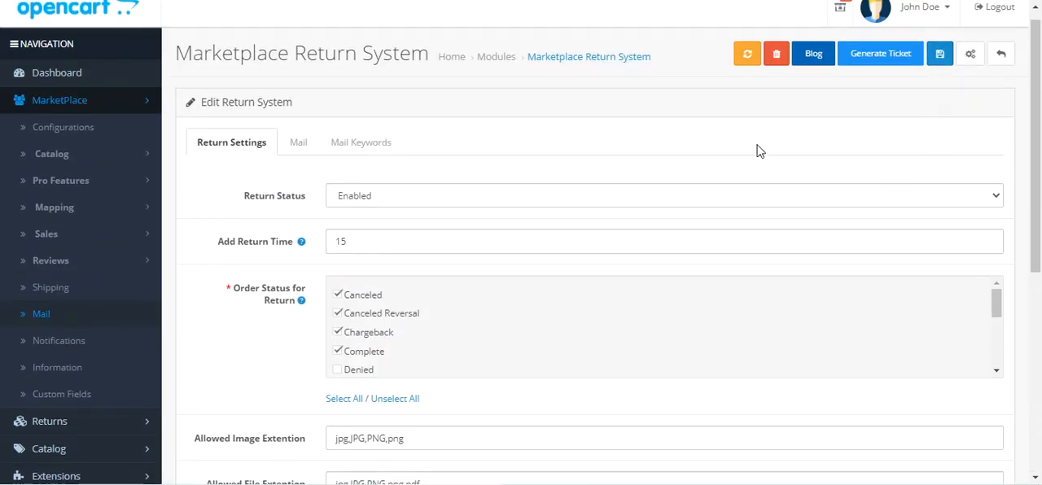
pyautogui.click(145, 106)
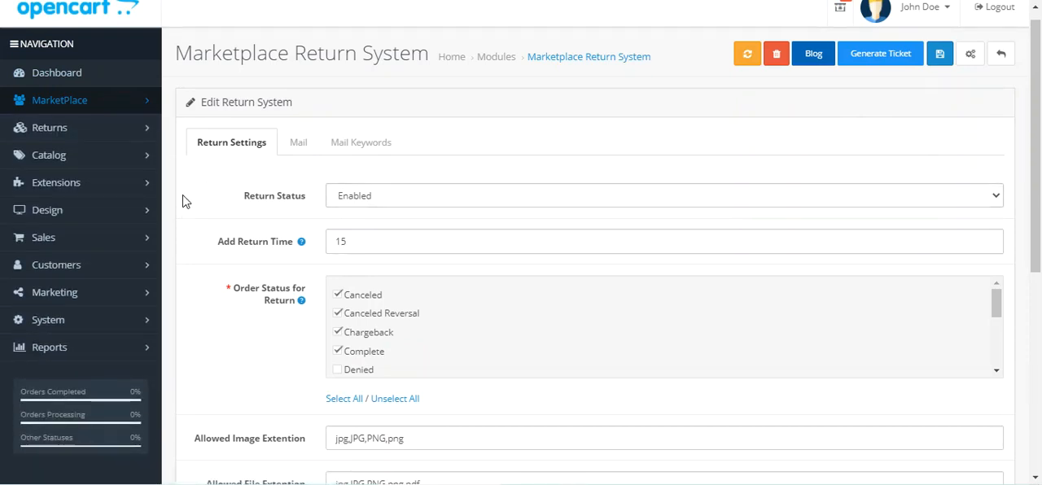
pyautogui.click(111, 131)
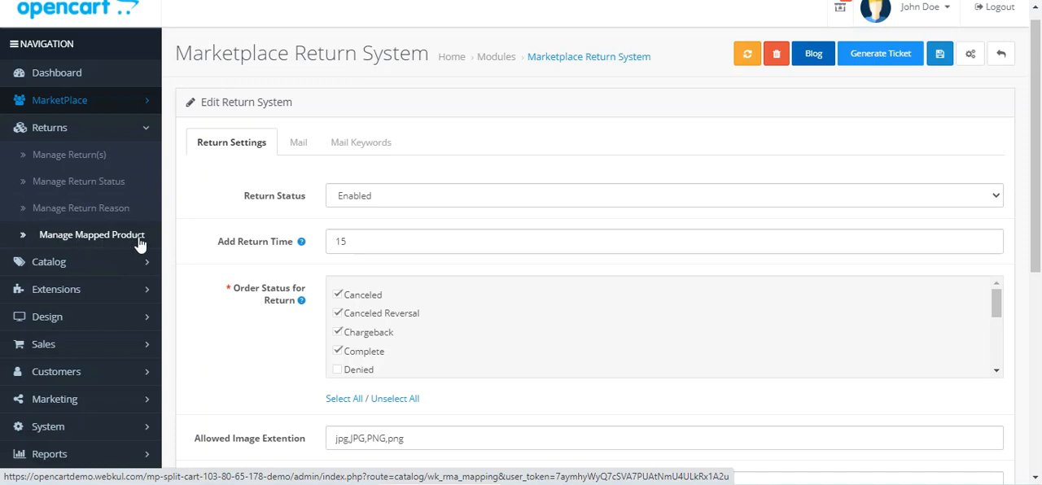
pyautogui.click(34, 158)
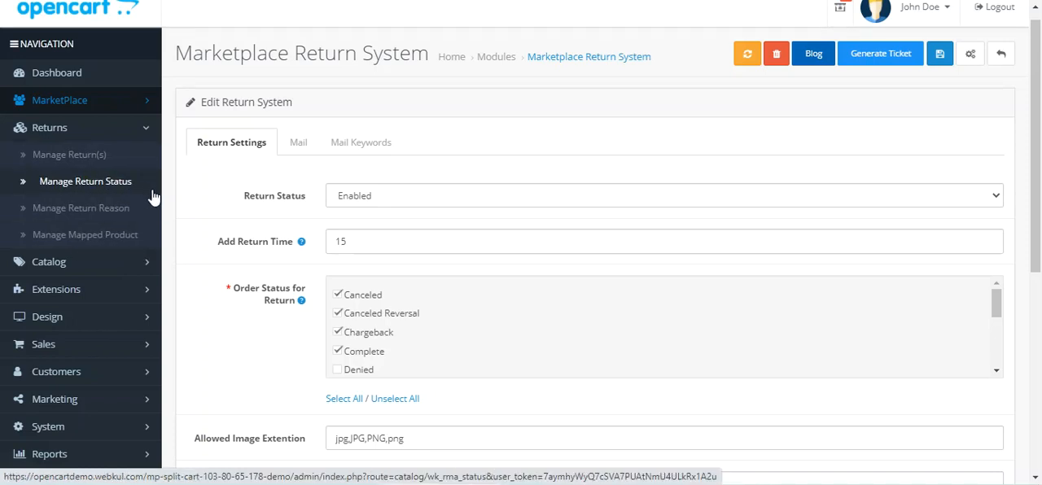
pyautogui.scroll(-3, 391, 231)
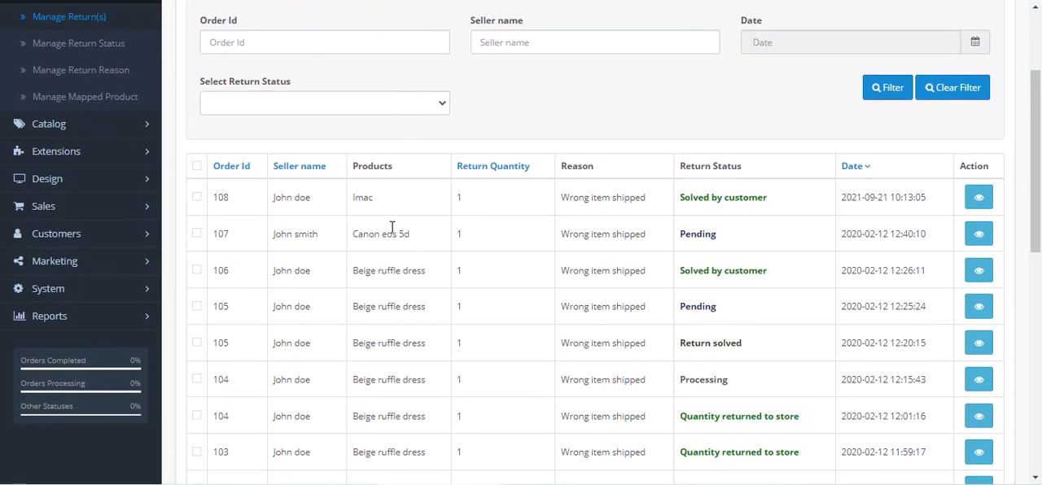
pyautogui.scroll(1, 325, 285)
pyautogui.scroll(-1, 316, 277)
# Step: Open the iMac return from the list and view its products and return images
pyautogui.moveTo(229, 203); pyautogui.dragTo(216, 200)
pyautogui.click(981, 202)
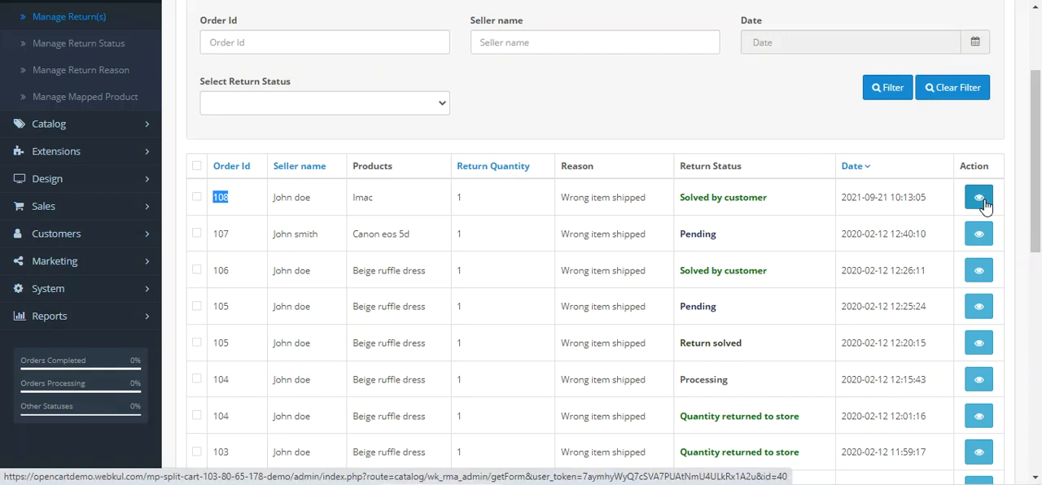
pyautogui.click(311, 167)
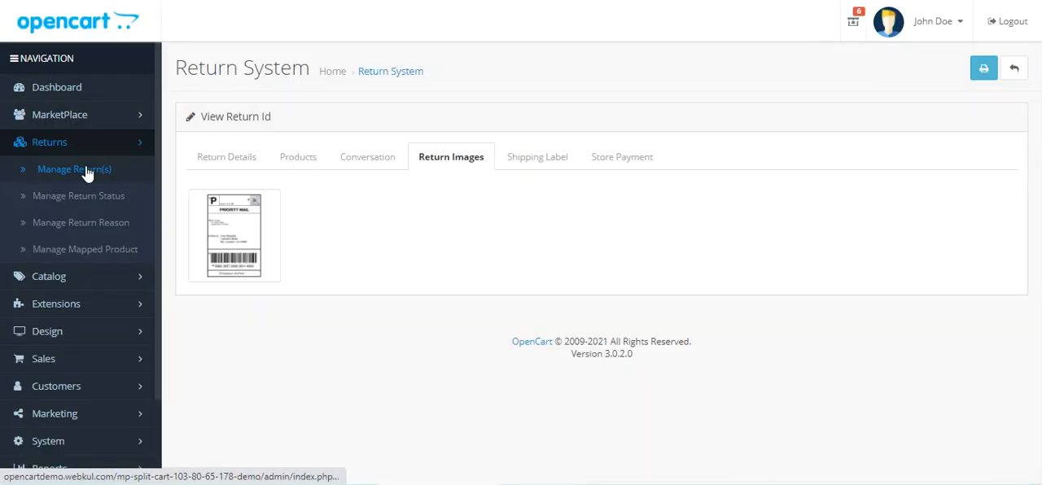
# Step: Go back to the Manage Return(s) list and open the pending Canon EOS 5D return
pyautogui.click(88, 174)
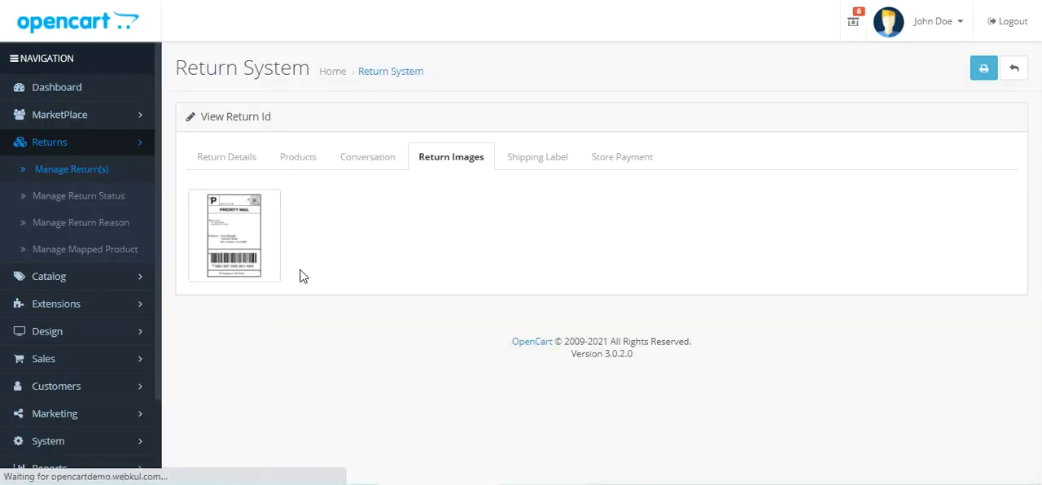
pyautogui.scroll(-1, 729, 368)
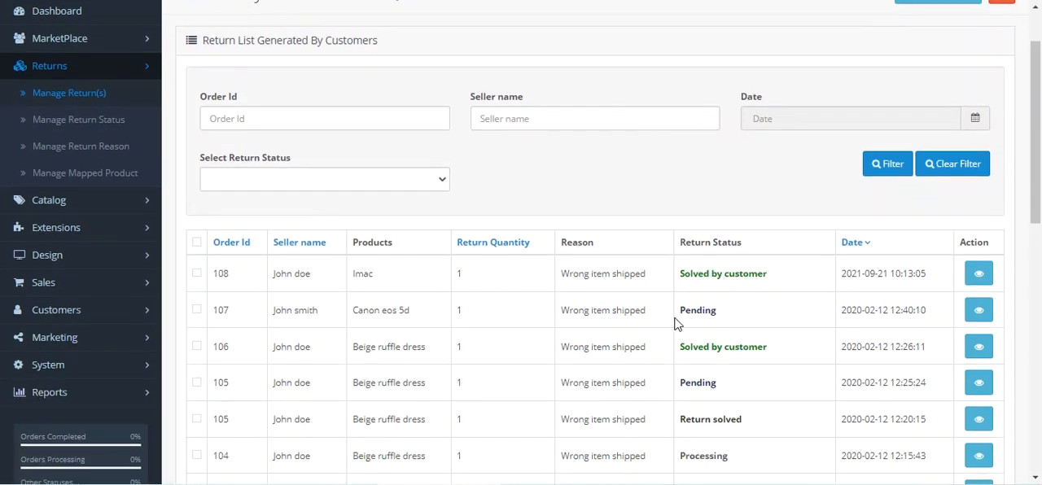
pyautogui.click(979, 311)
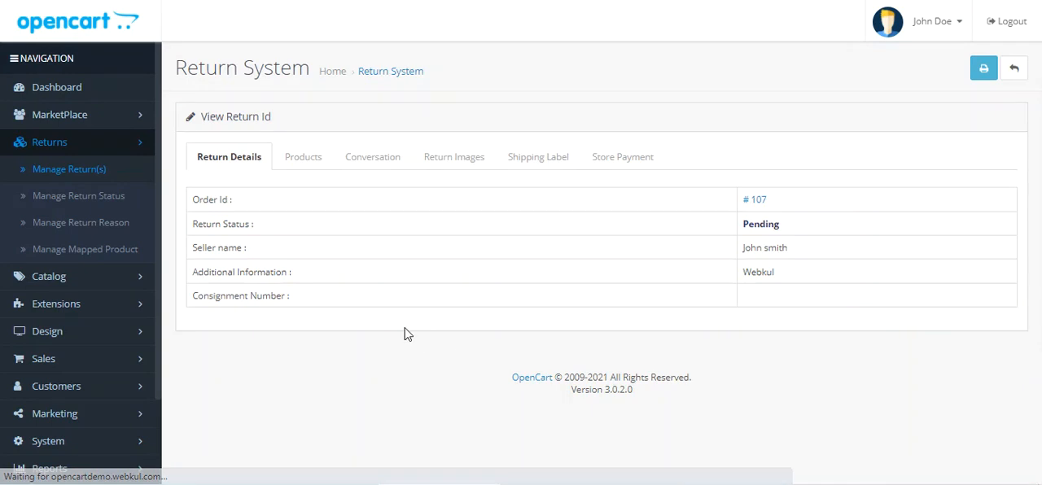
# Step: Enter an Amount of 10 in the Canon EOS 5D return's Store Payment section
pyautogui.click(635, 166)
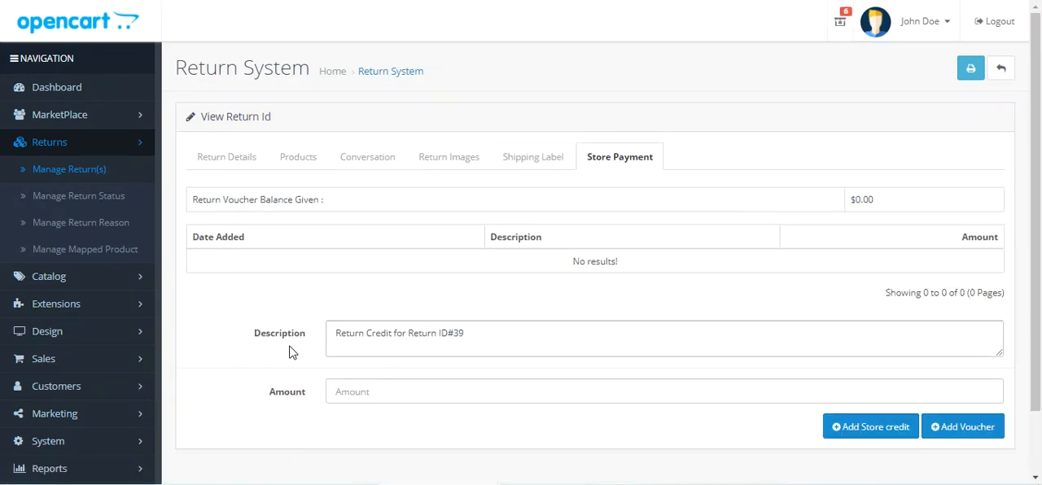
pyautogui.scroll(-2, 304, 363)
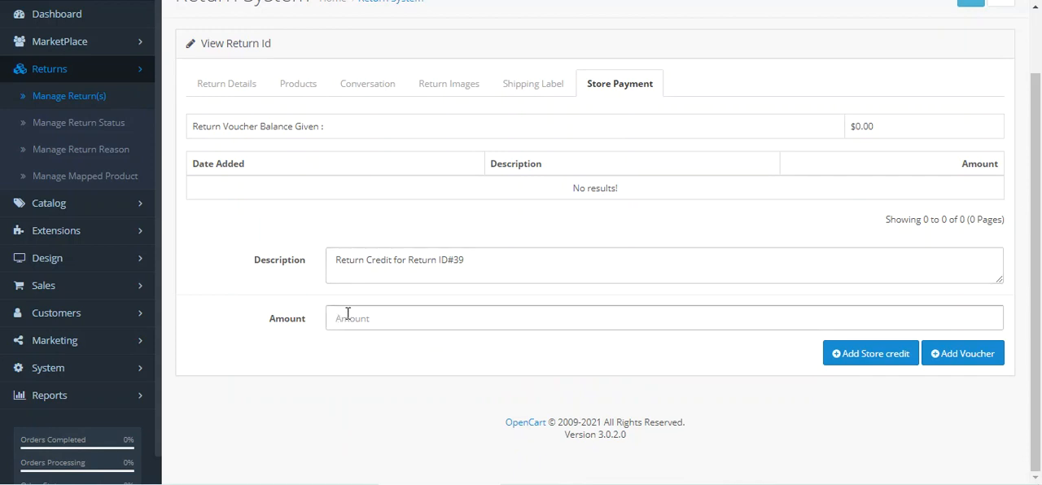
pyautogui.click(342, 307)
pyautogui.click(366, 351)
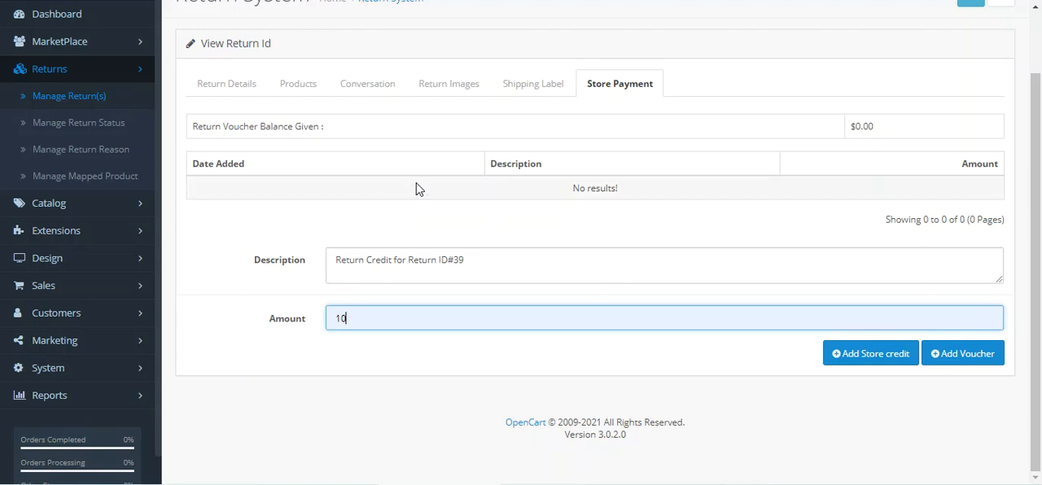
# Step: Review the return's Shipping Label, Return Images and Conversation sections, including the message filters and reply form
pyautogui.click(537, 89)
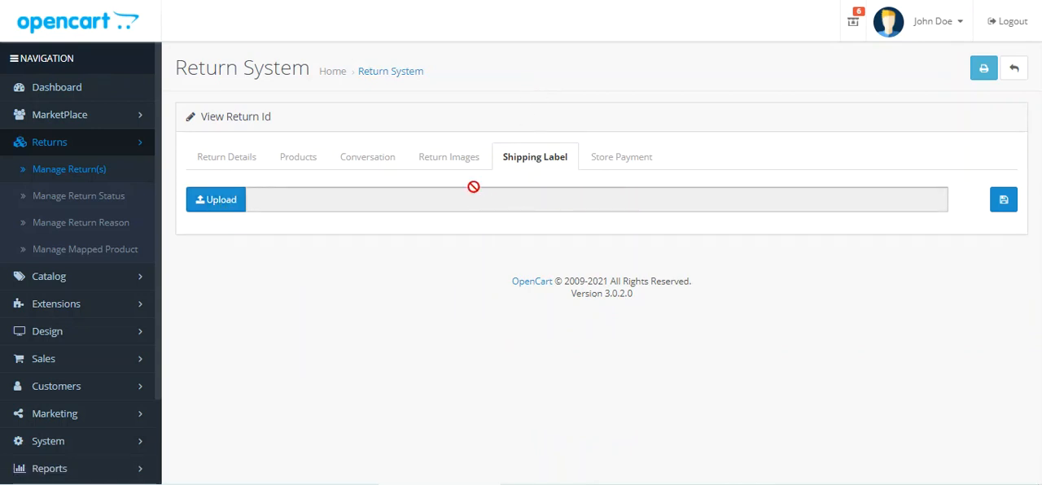
pyautogui.click(459, 163)
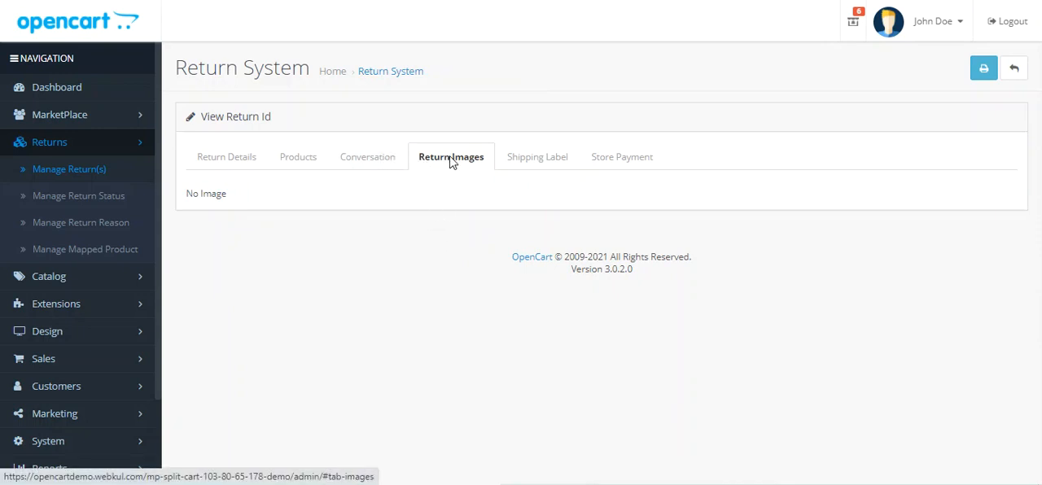
pyautogui.click(367, 162)
pyautogui.scroll(-3, 367, 163)
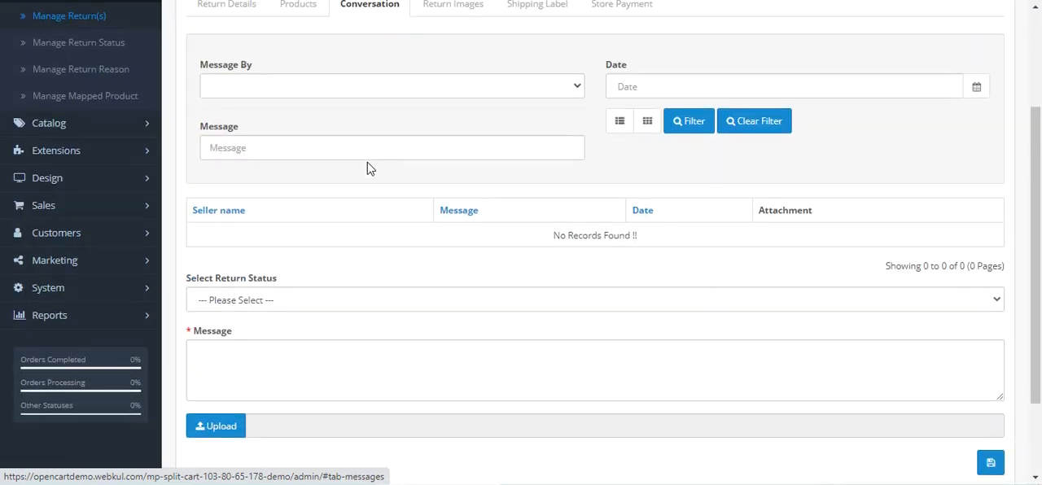
pyautogui.scroll(5, 371, 173)
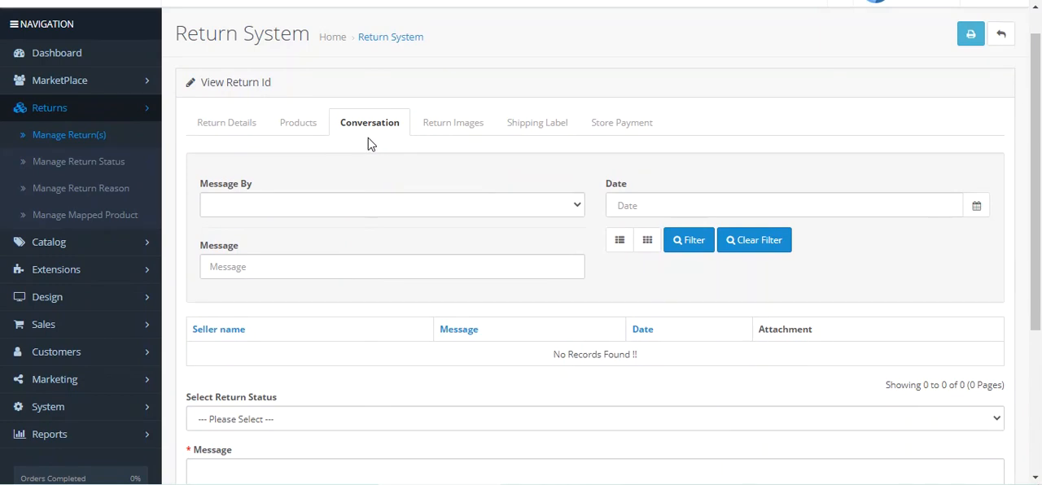
pyautogui.scroll(-3, 368, 144)
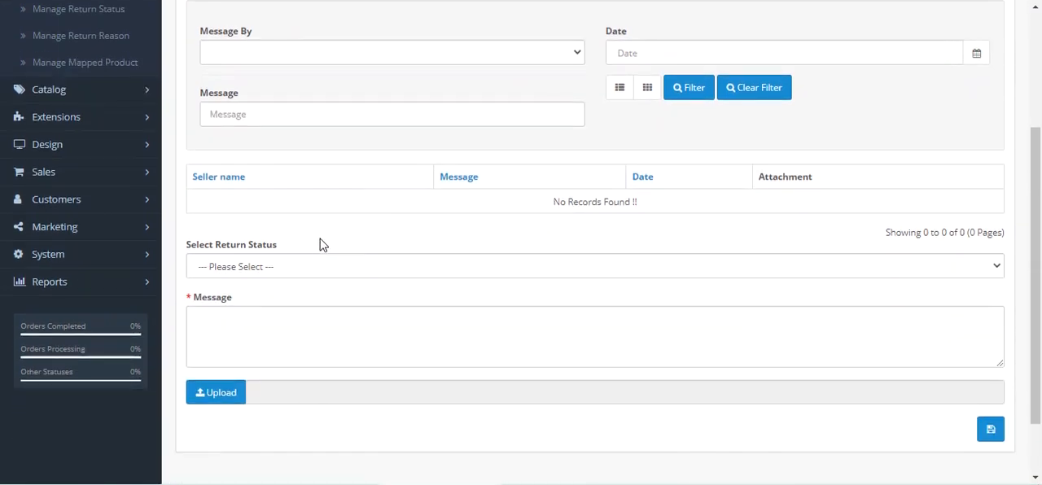
pyautogui.scroll(2, 283, 348)
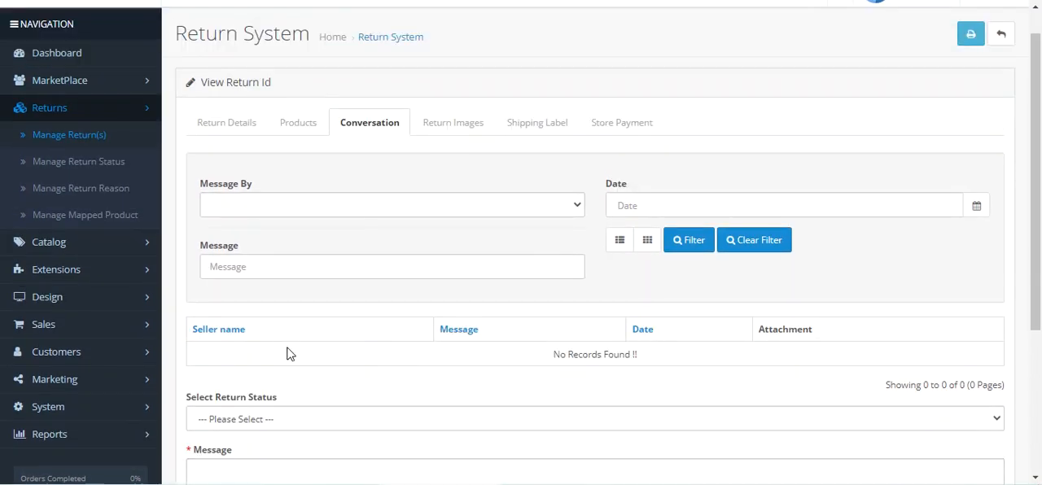
# Step: Go back to the Manage Return(s) list and look over the returns generated by customers
pyautogui.scroll(-1, 249, 305)
pyautogui.scroll(1, 236, 293)
pyautogui.click(81, 140)
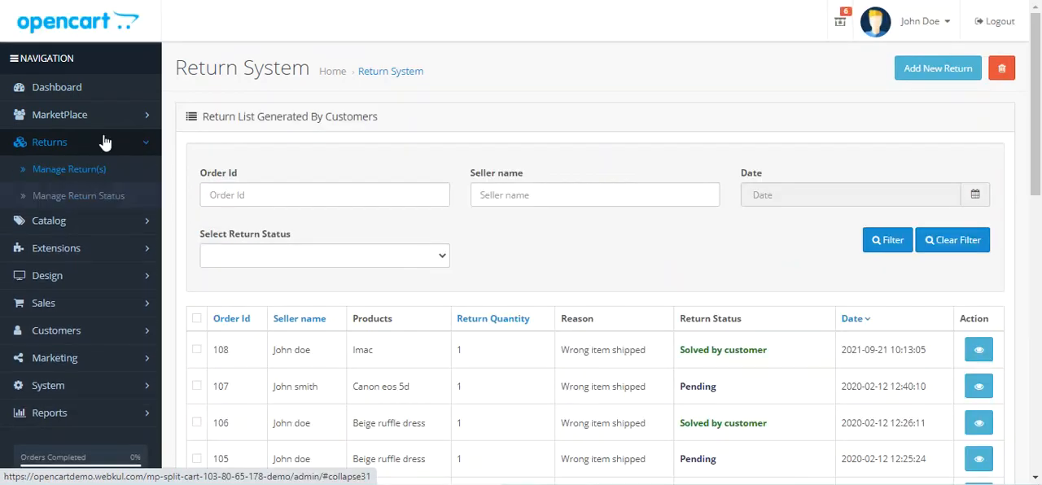
pyautogui.scroll(-3, 981, 183)
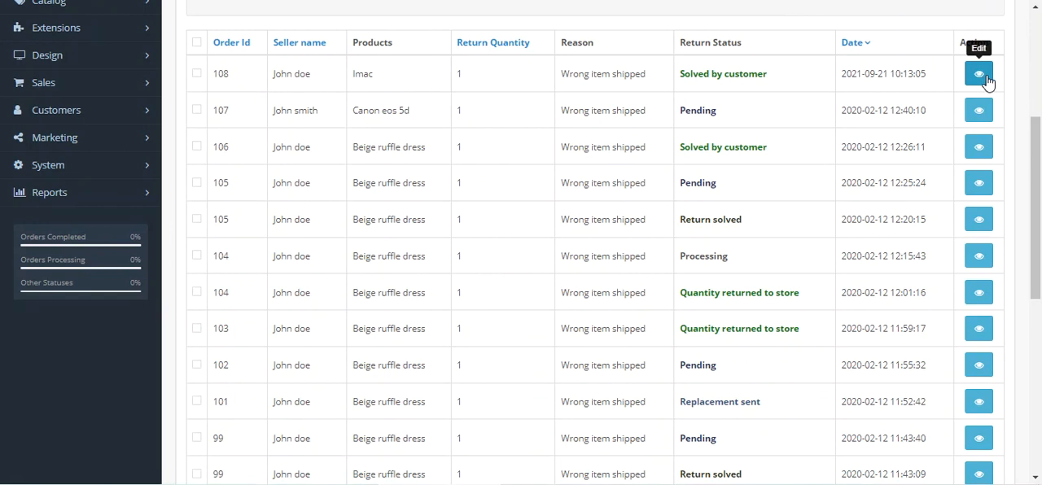
pyautogui.moveTo(1040, 281); pyautogui.dragTo(1030, 81)
# Step: Start a new return for a customer chosen from the auto-complete suggestions and select that customer's available order
pyautogui.click(933, 70)
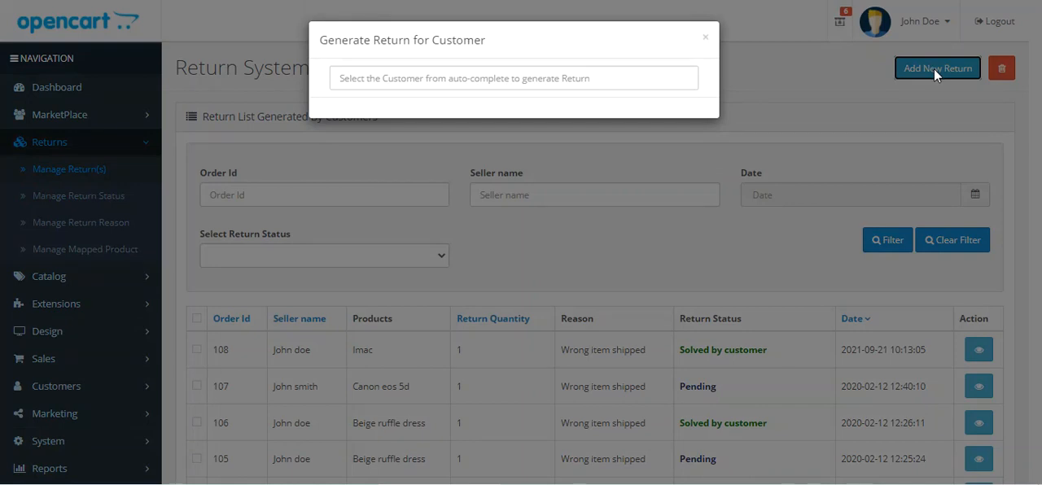
pyautogui.click(463, 80)
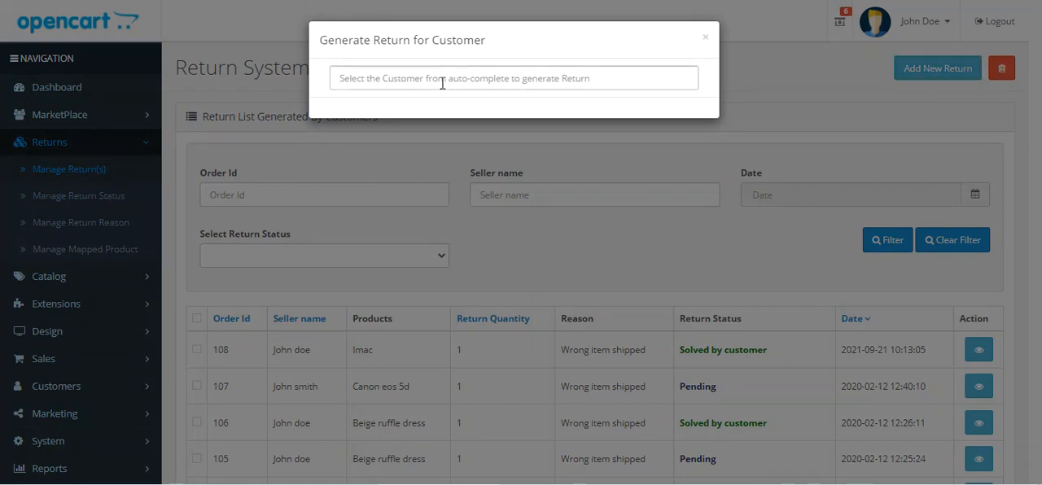
pyautogui.click(407, 147)
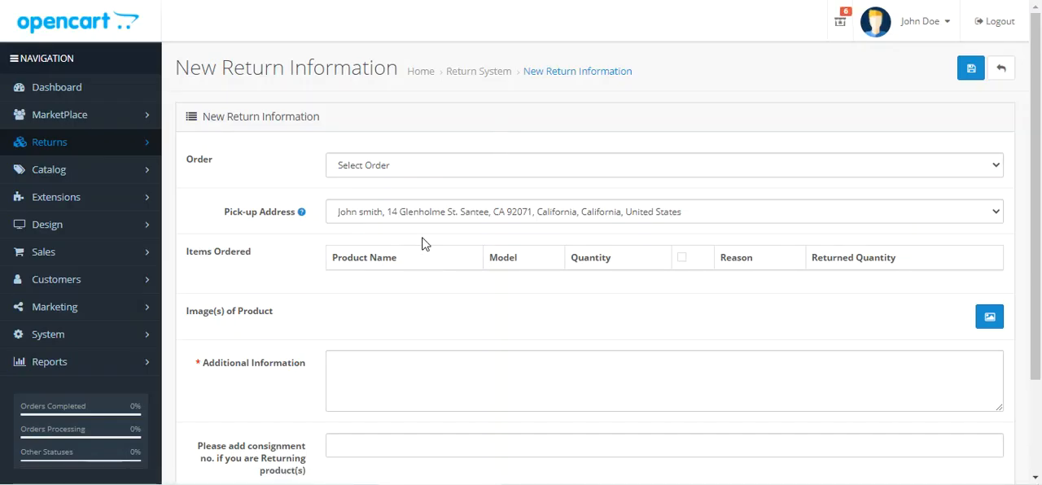
pyautogui.click(410, 167)
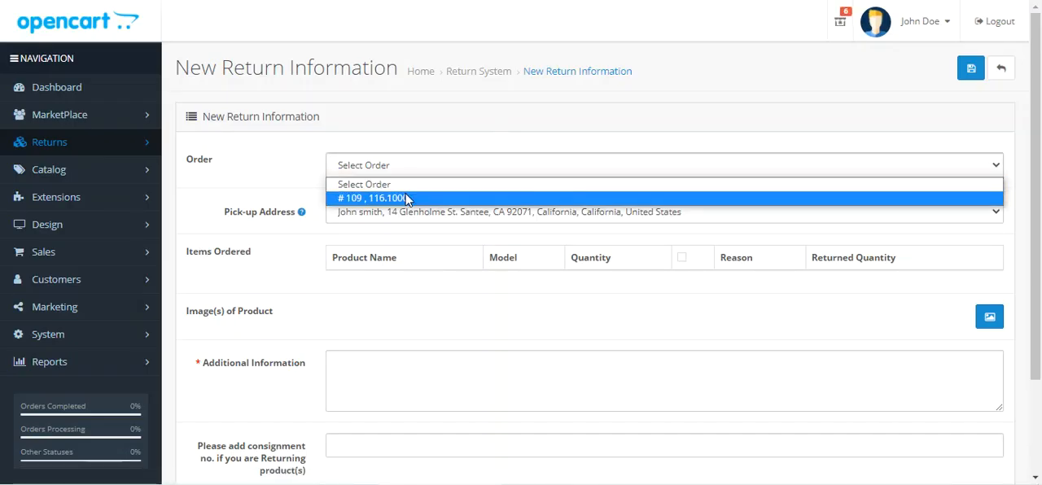
pyautogui.click(407, 198)
# Step: Include the iPhone in the return with the reason Wrong item shipped and a returned quantity of 1
pyautogui.scroll(-3, 411, 279)
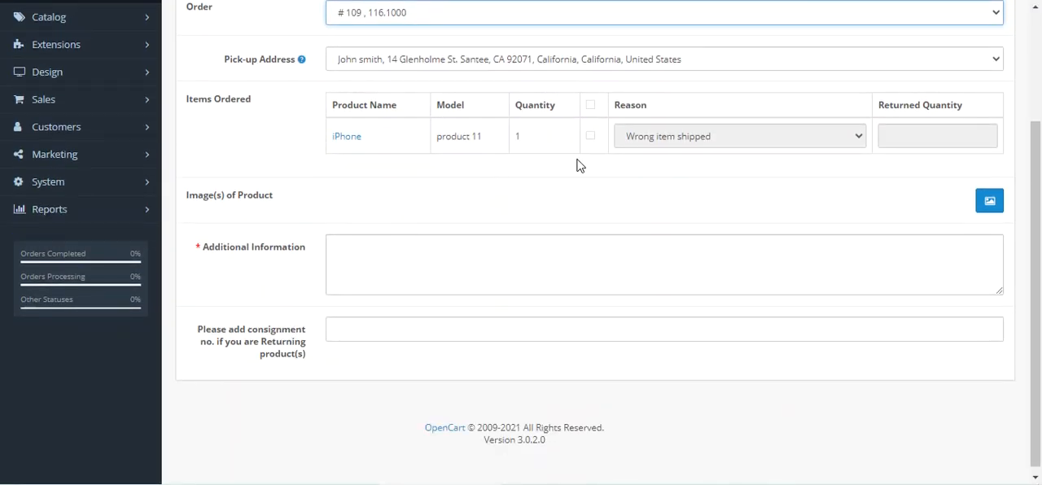
pyautogui.click(590, 136)
pyautogui.click(630, 139)
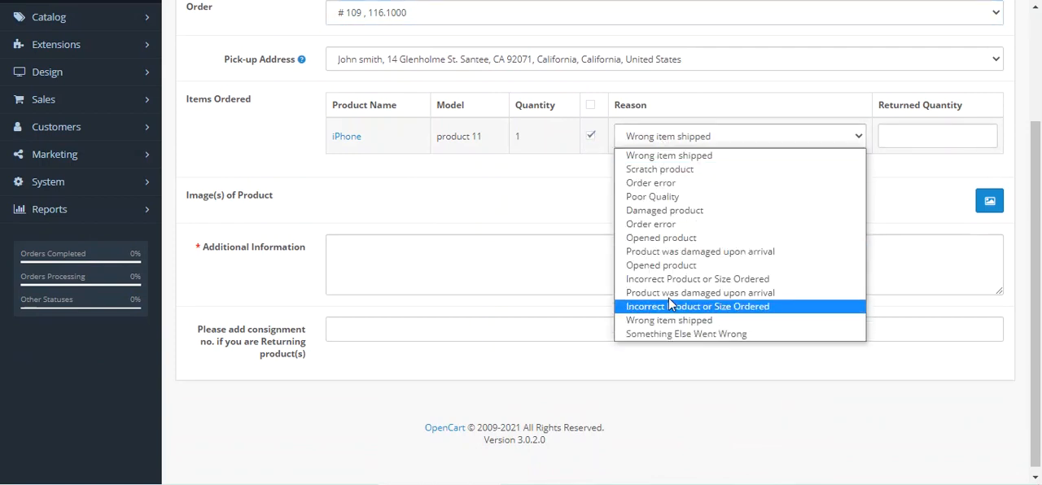
pyautogui.click(670, 155)
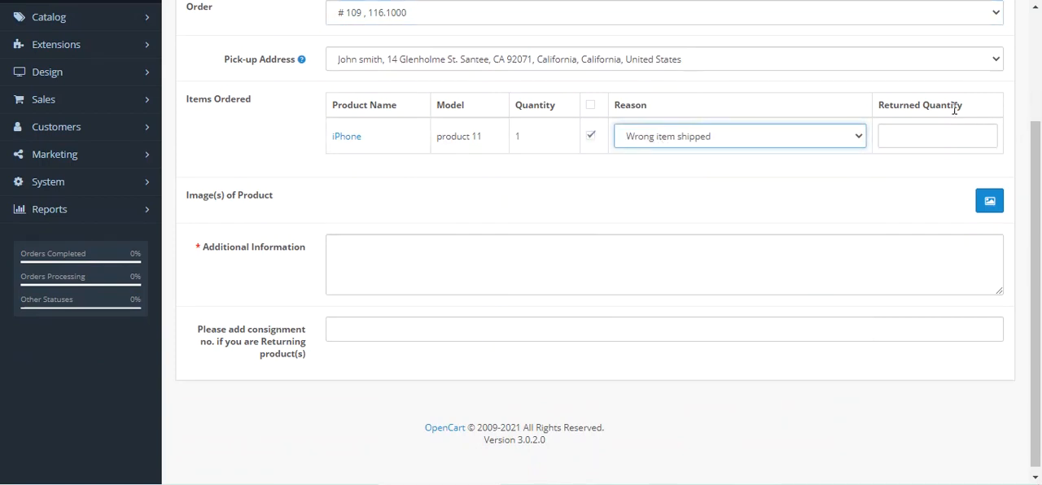
pyautogui.click(984, 132)
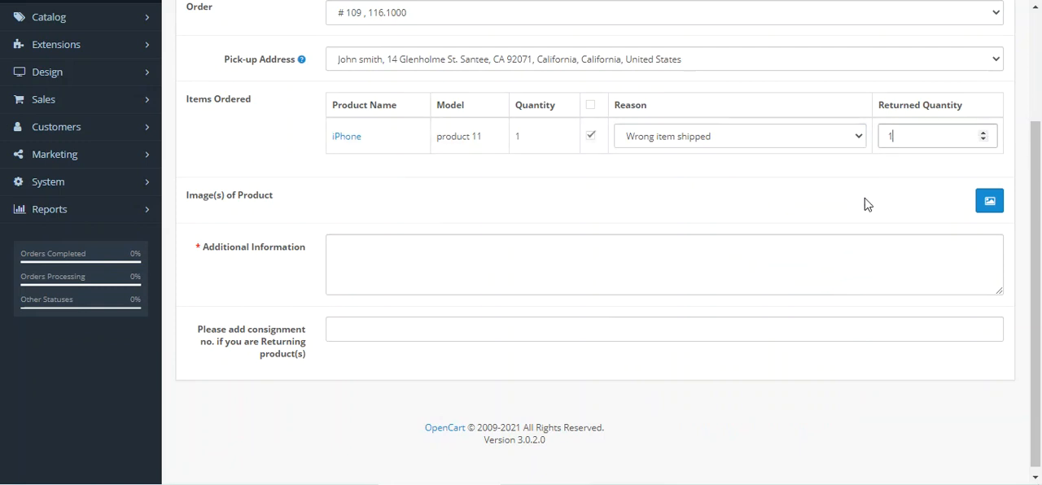
# Step: Enter "test infor mation" as the Additional Information and save the new iPhone return
pyautogui.click(357, 249)
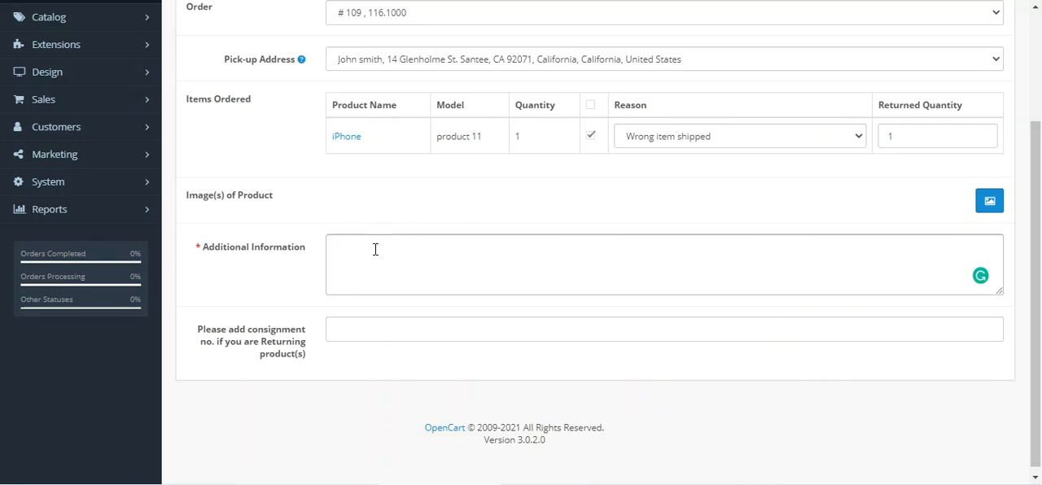
pyautogui.write('information')
pyautogui.click(375, 248)
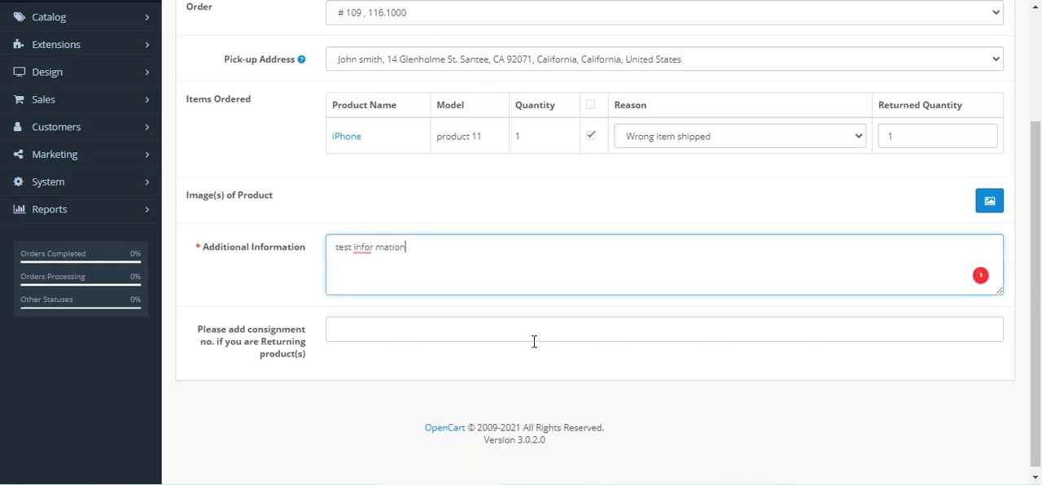
pyautogui.scroll(2, 542, 342)
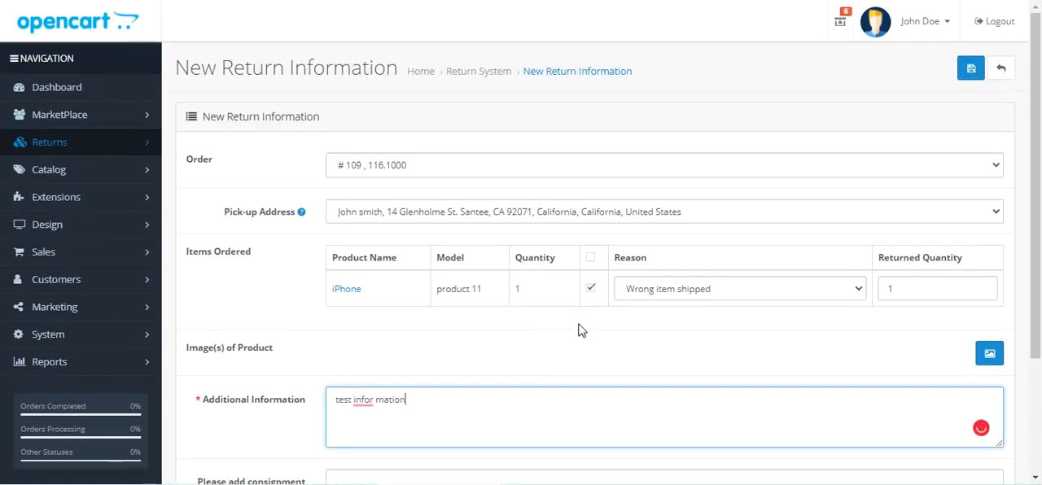
pyautogui.scroll(-2, 1008, 289)
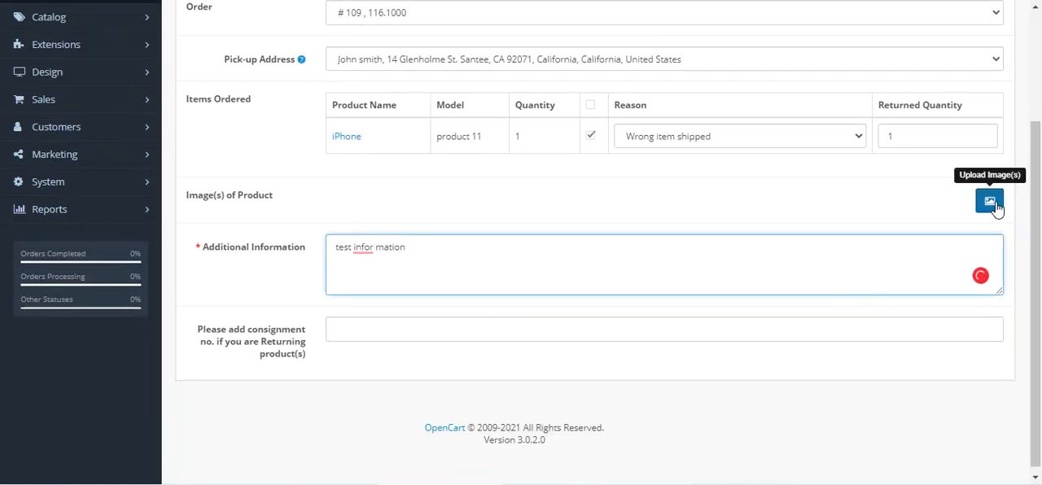
pyautogui.scroll(2, 995, 207)
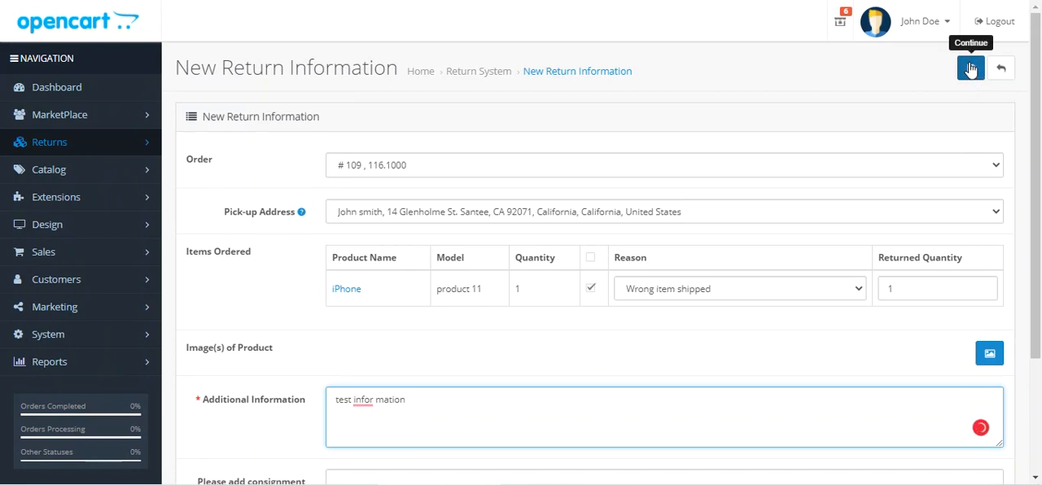
pyautogui.click(972, 73)
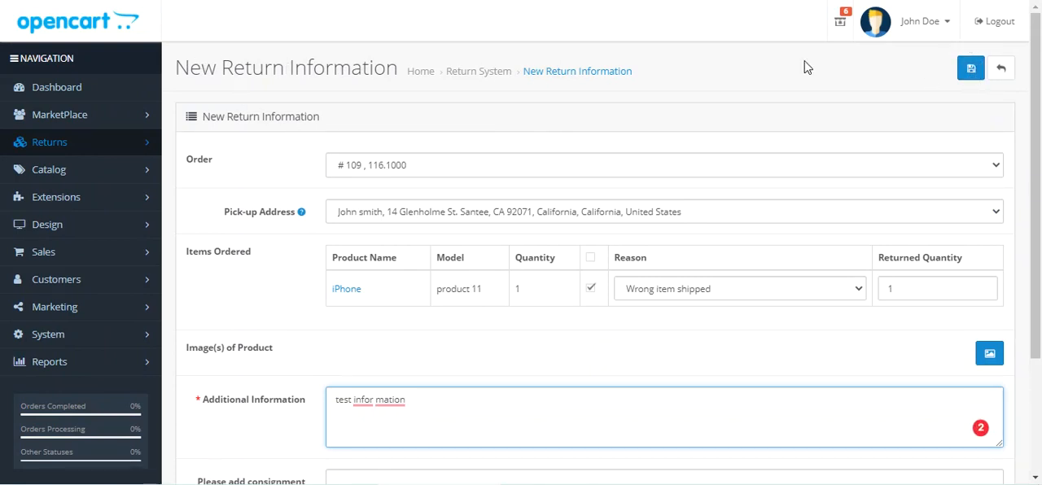
pyautogui.click(970, 71)
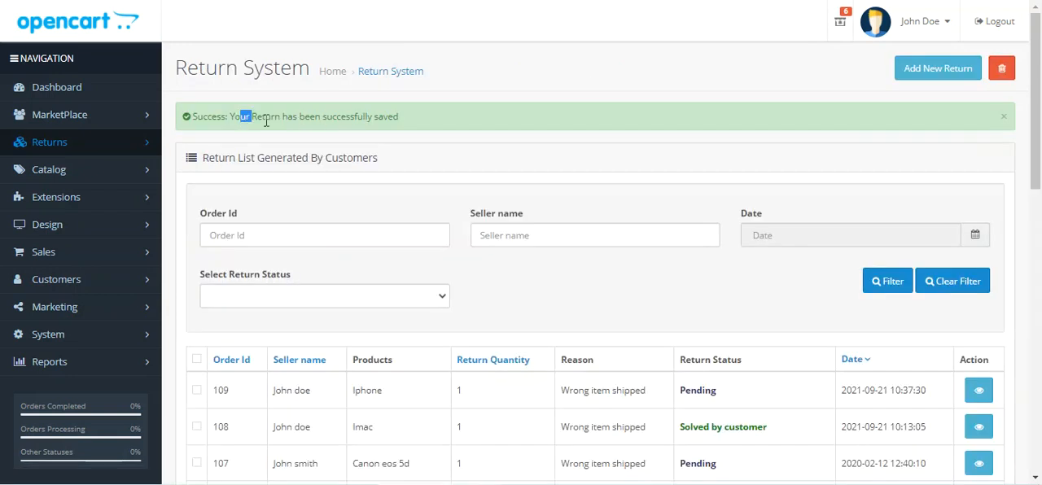
# Step: Find the newly added iPhone return in the list and open its return details, including the additional information
pyautogui.moveTo(242, 118); pyautogui.dragTo(383, 116)
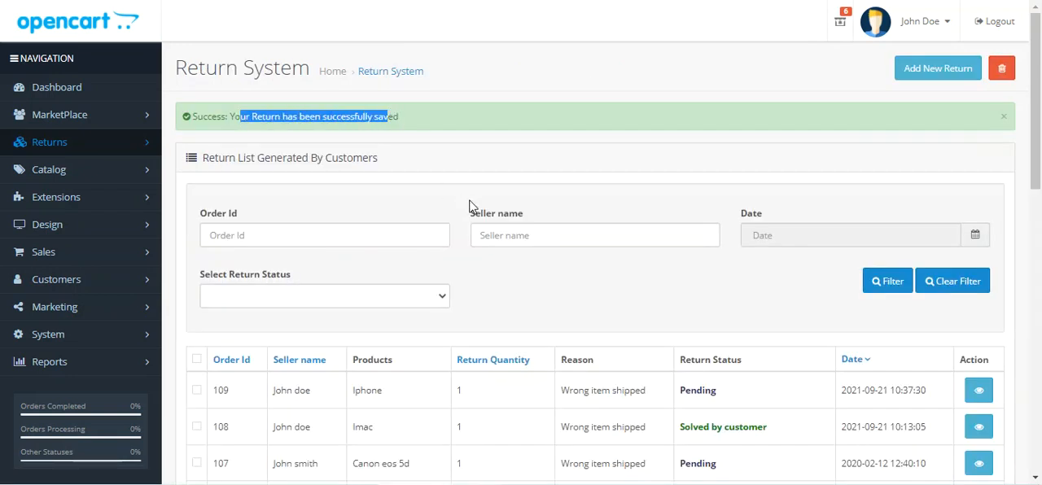
pyautogui.scroll(-3, 471, 207)
pyautogui.moveTo(214, 162); pyautogui.dragTo(935, 163)
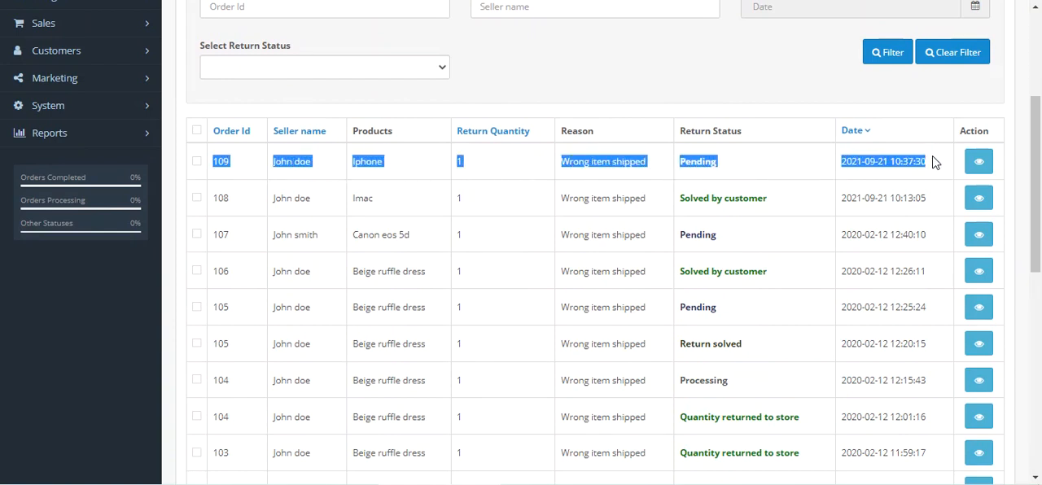
pyautogui.click(979, 161)
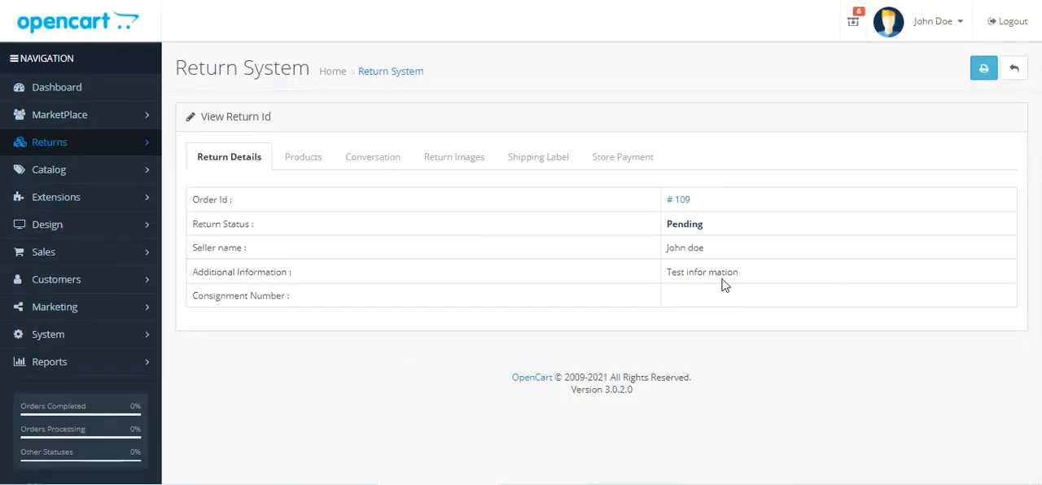
pyautogui.moveTo(671, 273); pyautogui.dragTo(739, 274)
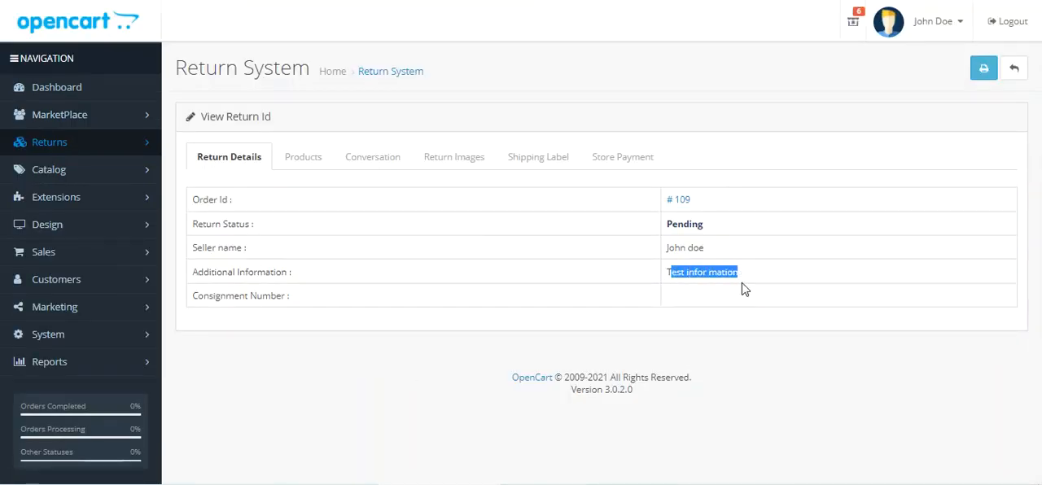
# Step: Look through the iPhone return's Products, Conversation and Return Images sections
pyautogui.click(317, 172)
pyautogui.click(372, 167)
pyautogui.click(454, 166)
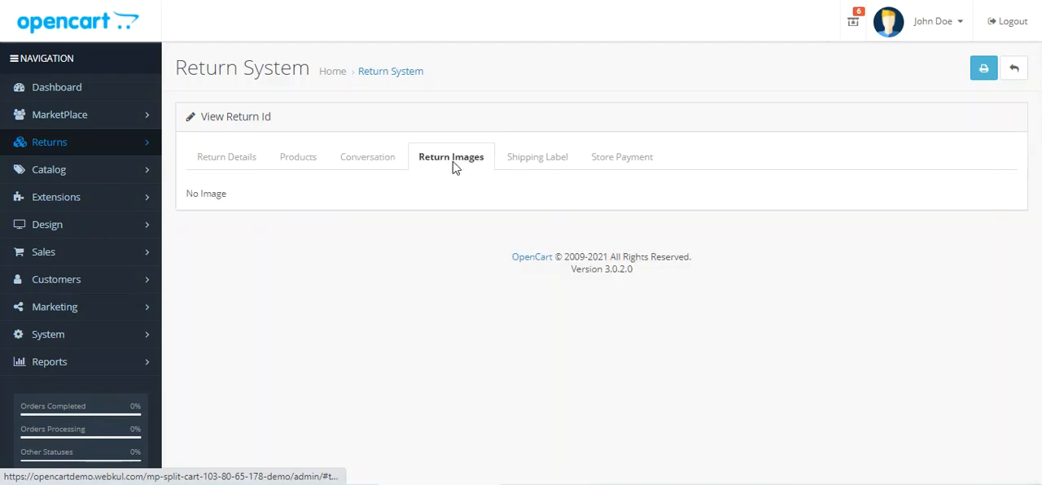
# Step: Upload return_label.png as the iPhone return's shipping label and save it
pyautogui.click(538, 164)
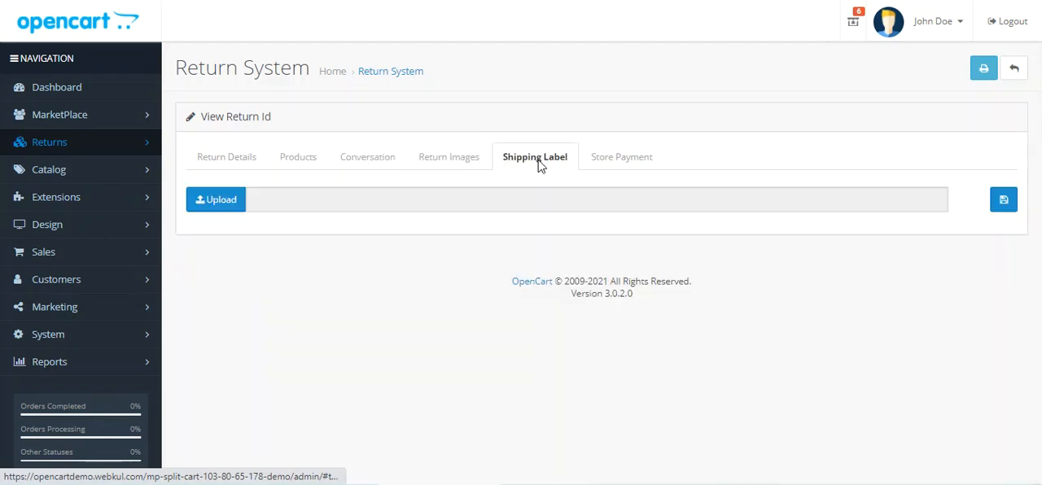
pyautogui.click(232, 204)
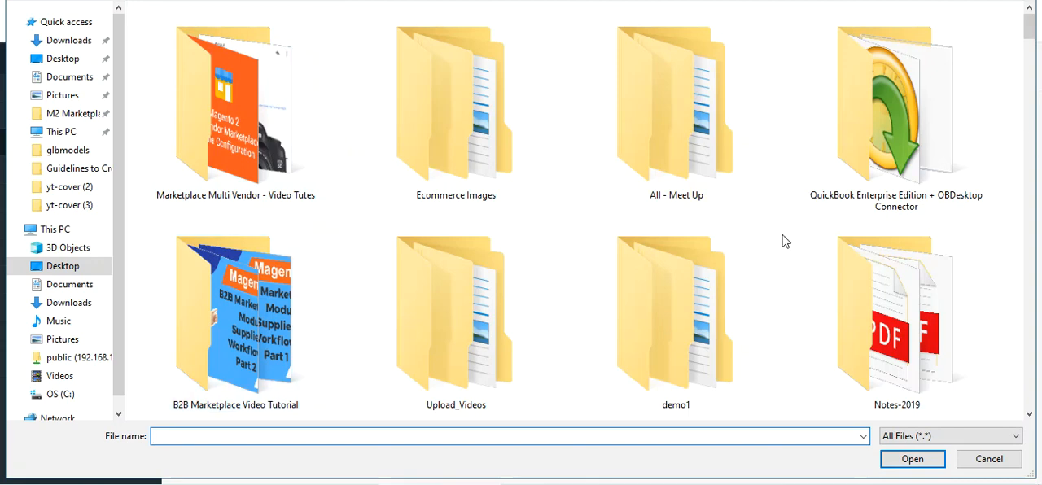
pyautogui.write('re')
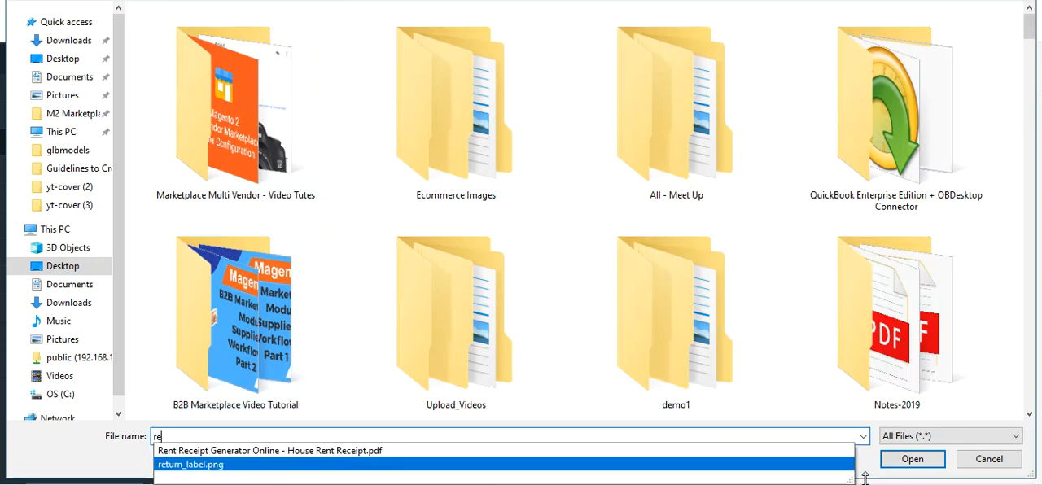
pyautogui.click(847, 465)
pyautogui.click(911, 460)
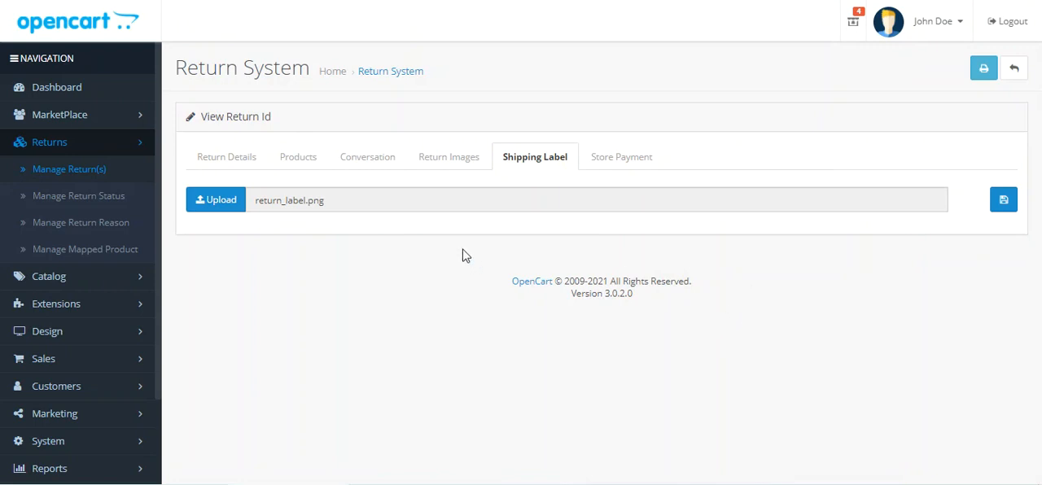
pyautogui.click(1004, 204)
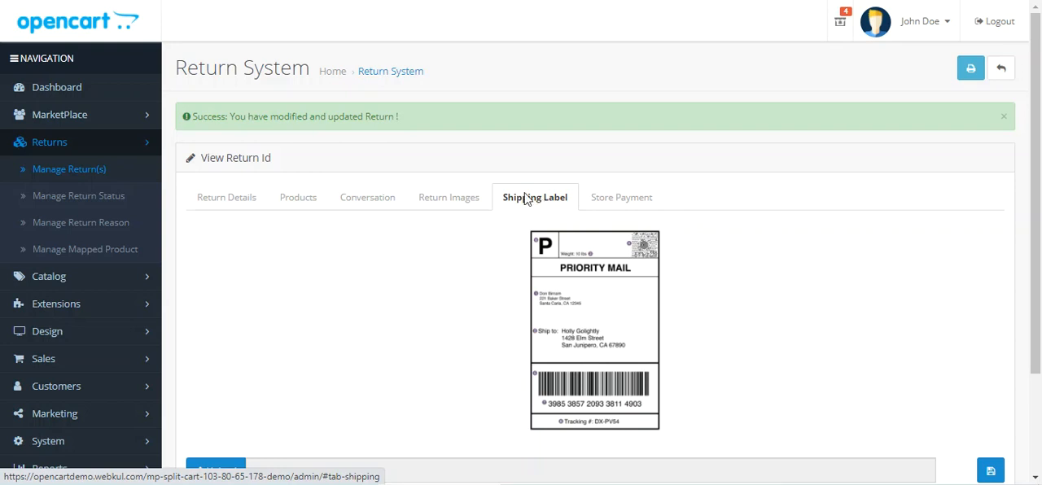
# Step: Review the seller names in the Manage Return Status list and view the edit form of the admin's Return Solved status
pyautogui.click(116, 204)
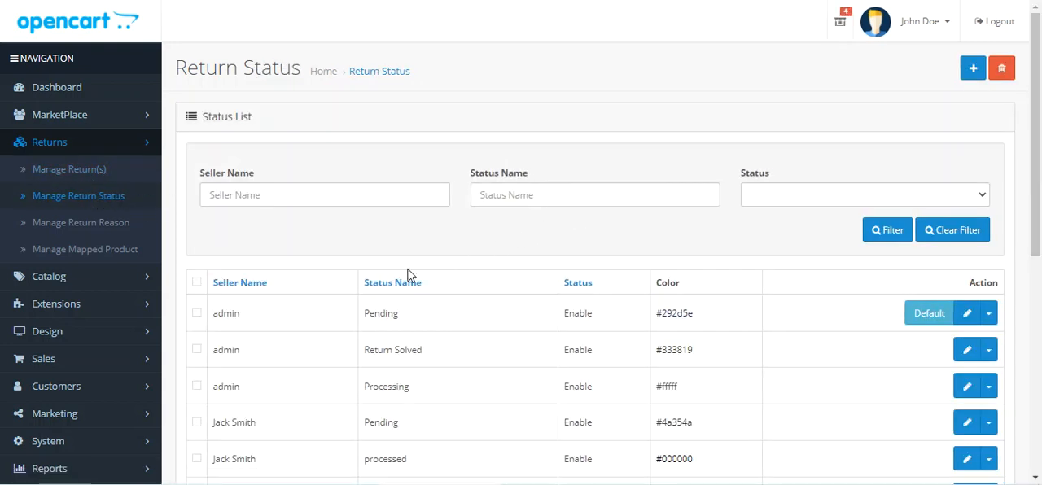
pyautogui.scroll(-2, 298, 281)
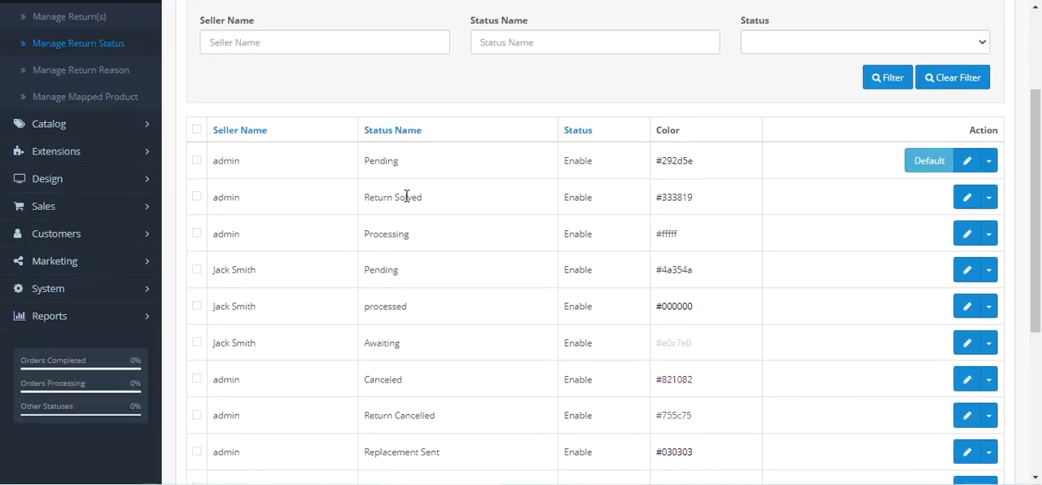
pyautogui.moveTo(247, 160); pyautogui.dragTo(219, 163)
pyautogui.moveTo(225, 202); pyautogui.dragTo(241, 201)
pyautogui.moveTo(232, 234); pyautogui.dragTo(244, 238)
pyautogui.moveTo(234, 269); pyautogui.dragTo(265, 275)
pyautogui.moveTo(239, 305); pyautogui.dragTo(257, 308)
pyautogui.moveTo(242, 344); pyautogui.dragTo(293, 358)
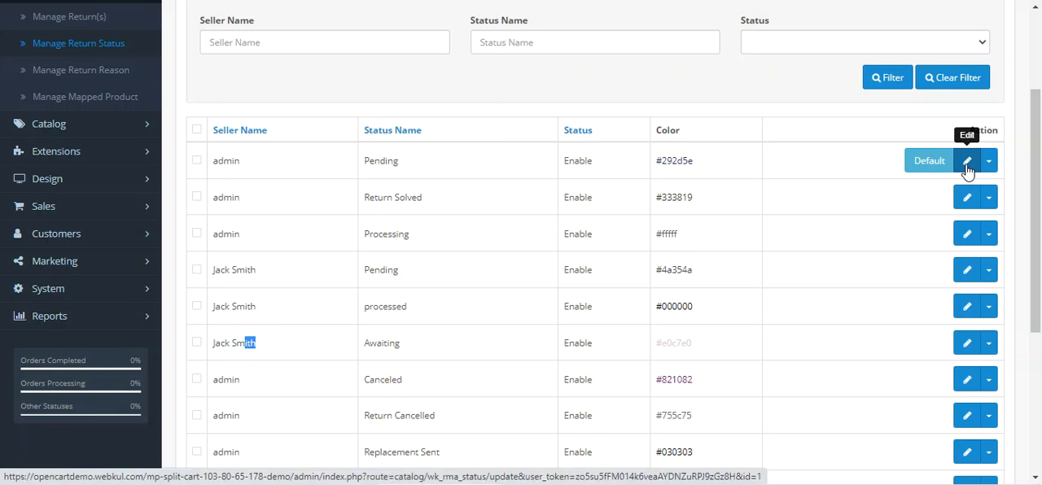
pyautogui.click(968, 200)
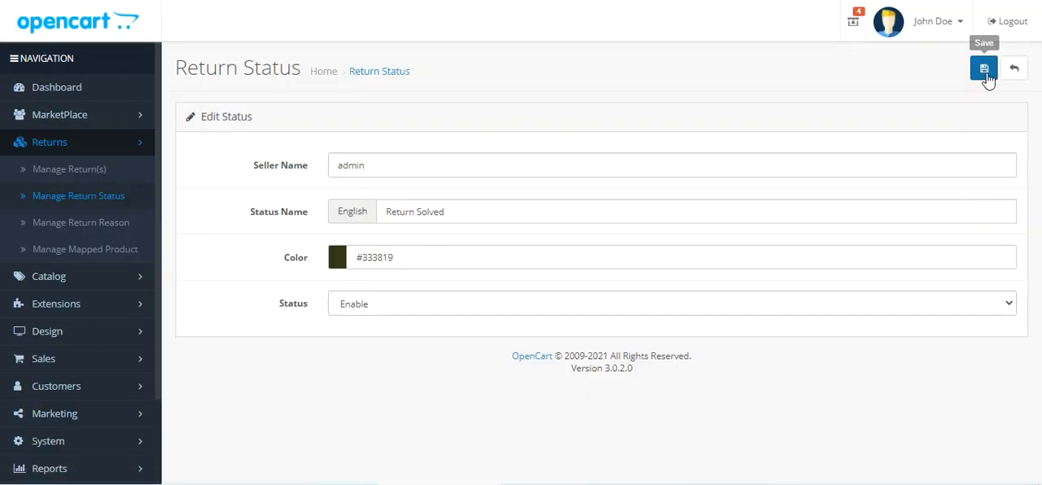
pyautogui.click(1015, 71)
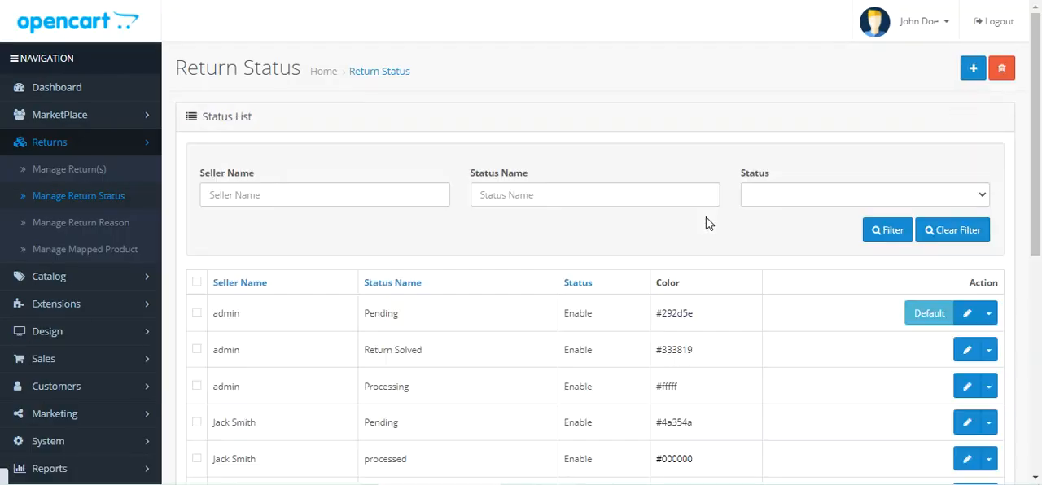
pyautogui.click(974, 74)
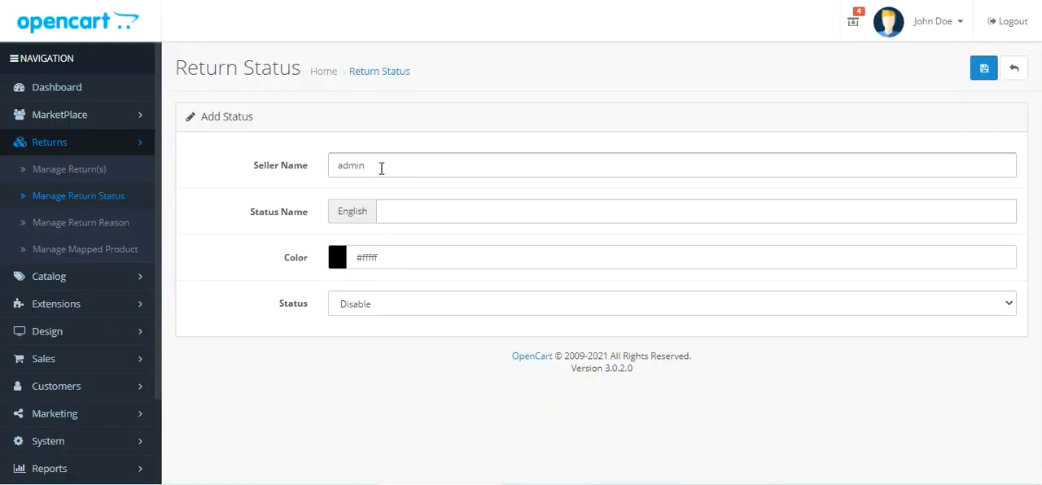
pyautogui.click(405, 213)
pyautogui.click(231, 245)
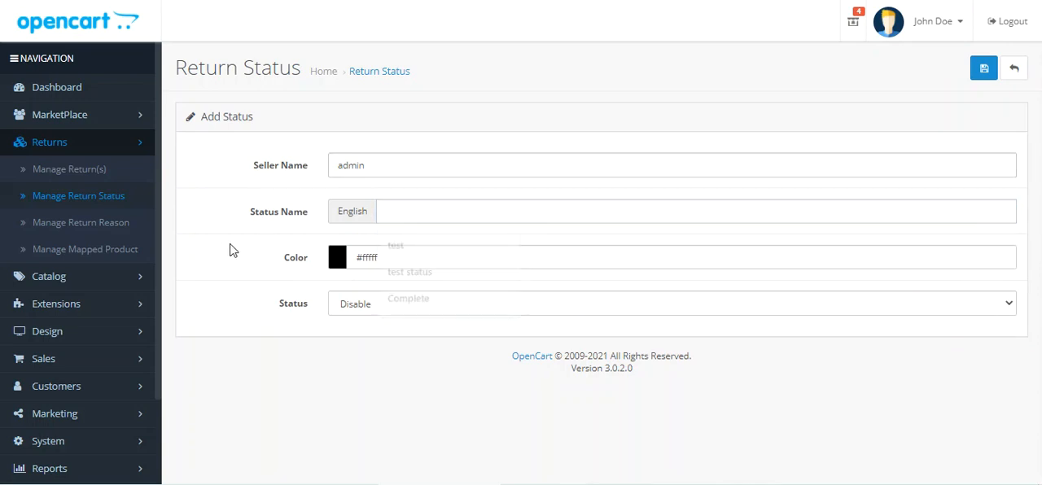
pyautogui.click(372, 307)
pyautogui.click(372, 340)
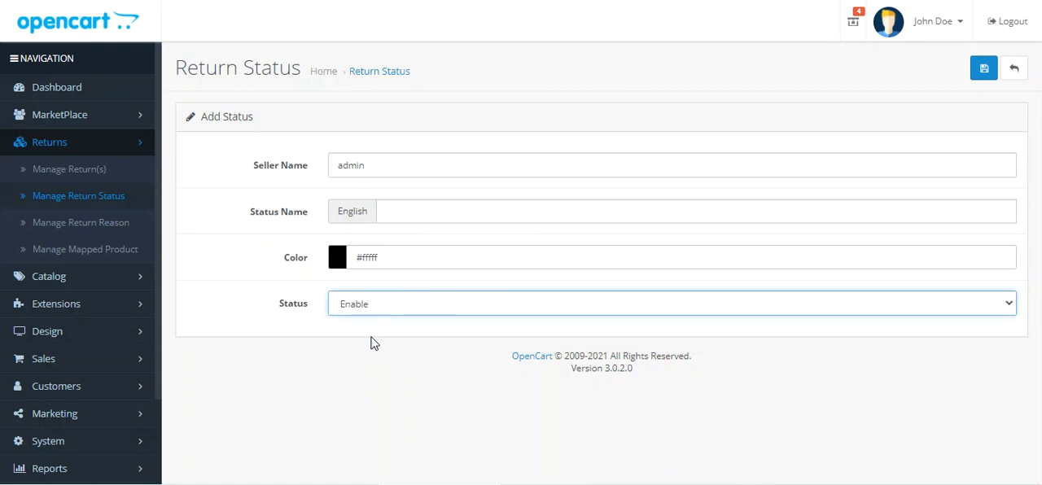
pyautogui.click(1014, 70)
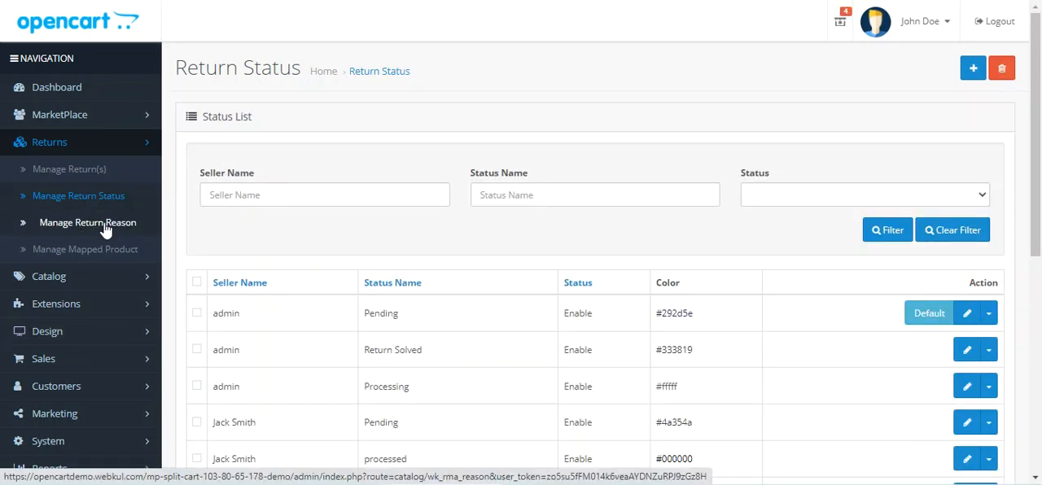
# Step: Review the sellers' entries in the Manage Return Reason list and view the edit form of a seller's Order error reason
pyautogui.click(105, 228)
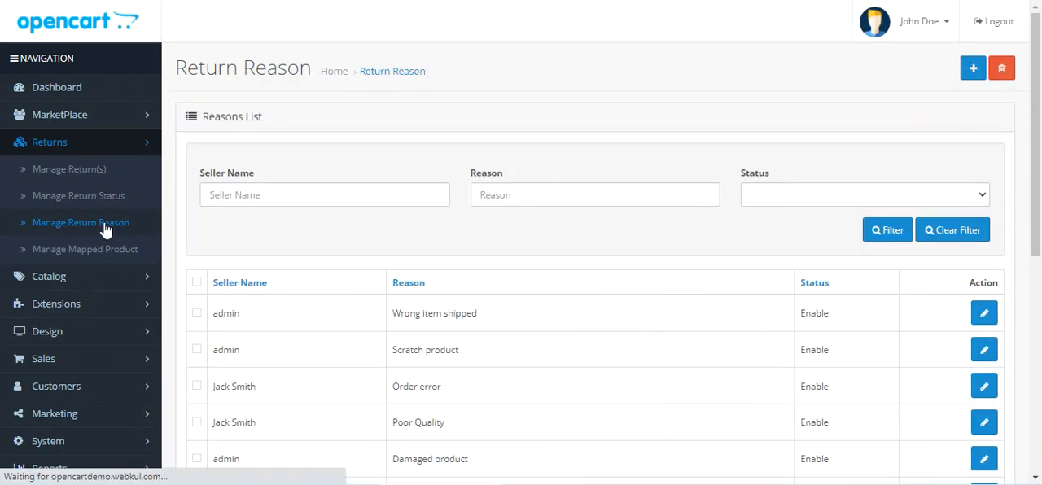
pyautogui.scroll(-2, 118, 240)
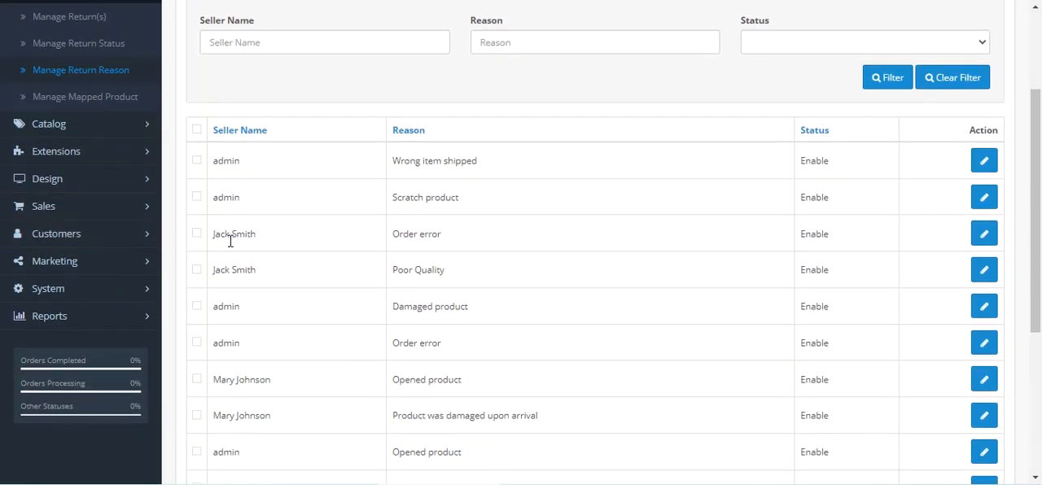
pyautogui.moveTo(218, 159); pyautogui.dragTo(453, 283)
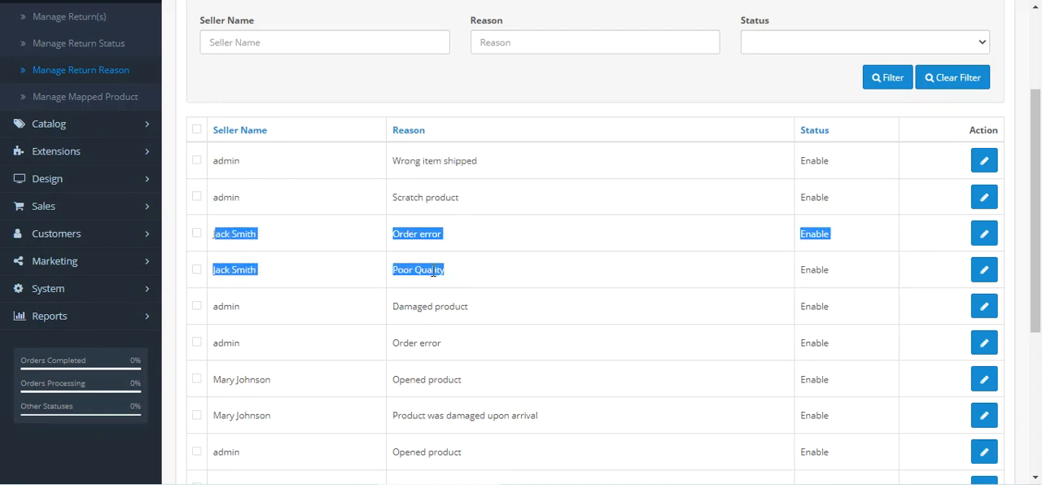
pyautogui.click(982, 236)
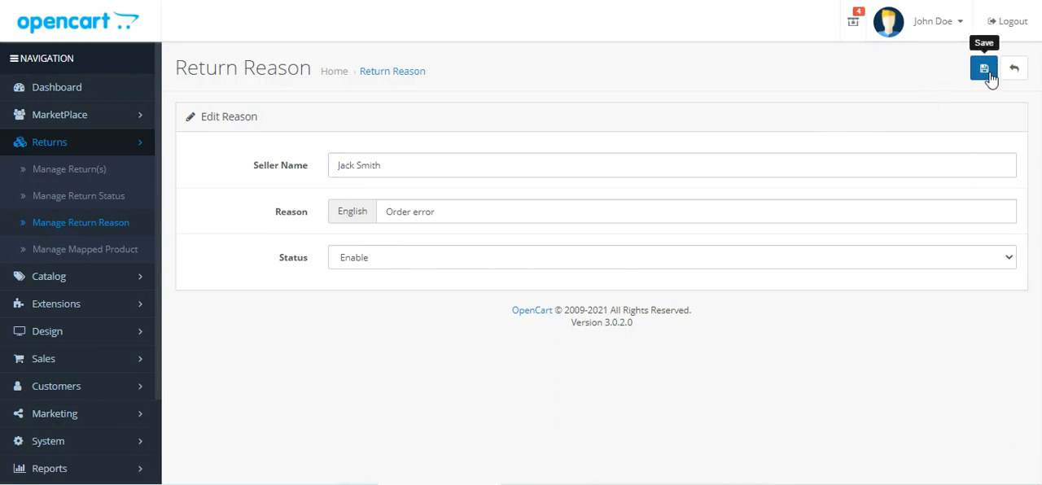
pyautogui.click(92, 222)
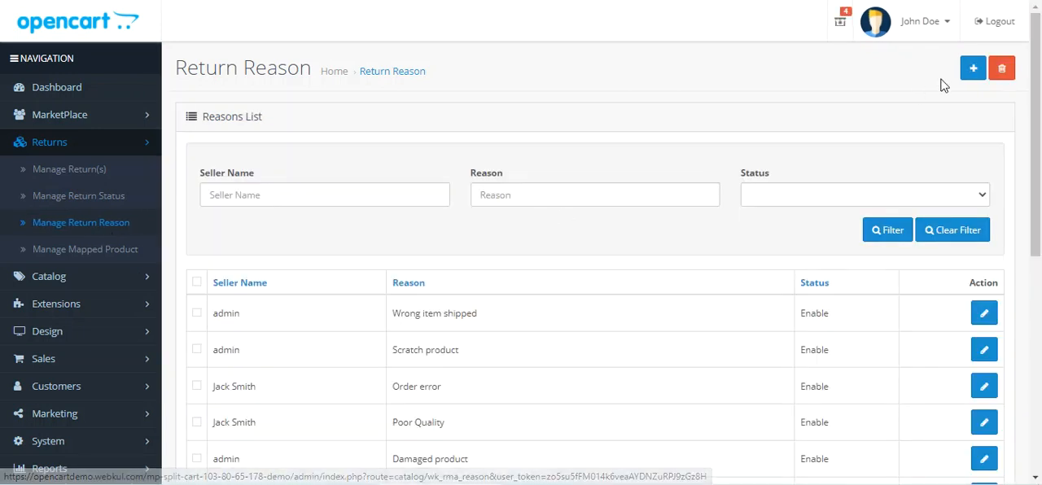
# Step: Add an admin return reason named Something Else Went Wrong with its status set to Enable, and save it
pyautogui.click(974, 70)
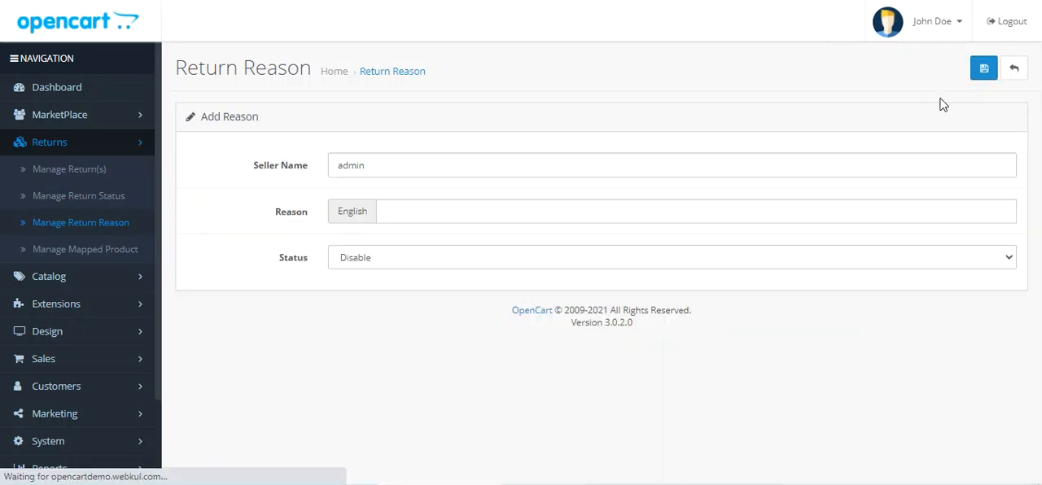
pyautogui.click(402, 209)
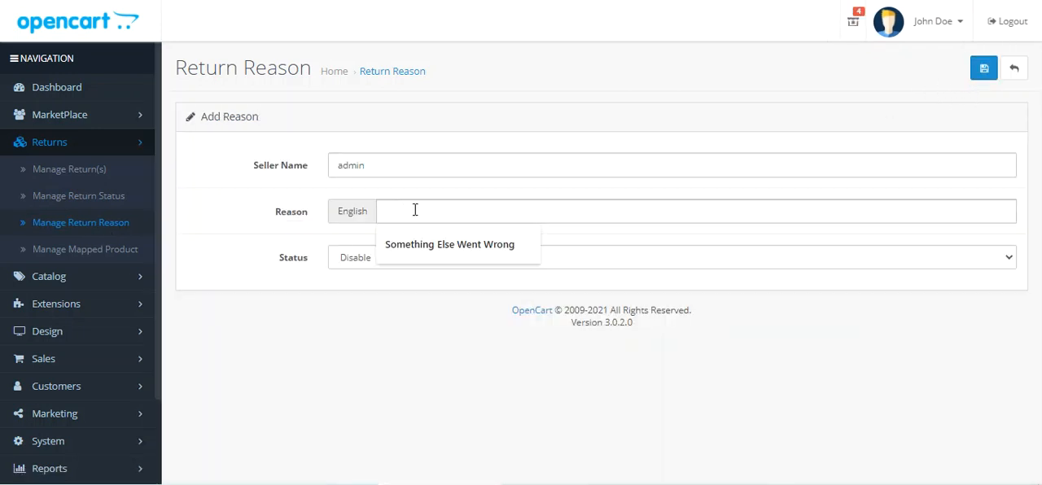
pyautogui.click(428, 245)
pyautogui.click(408, 259)
pyautogui.click(401, 283)
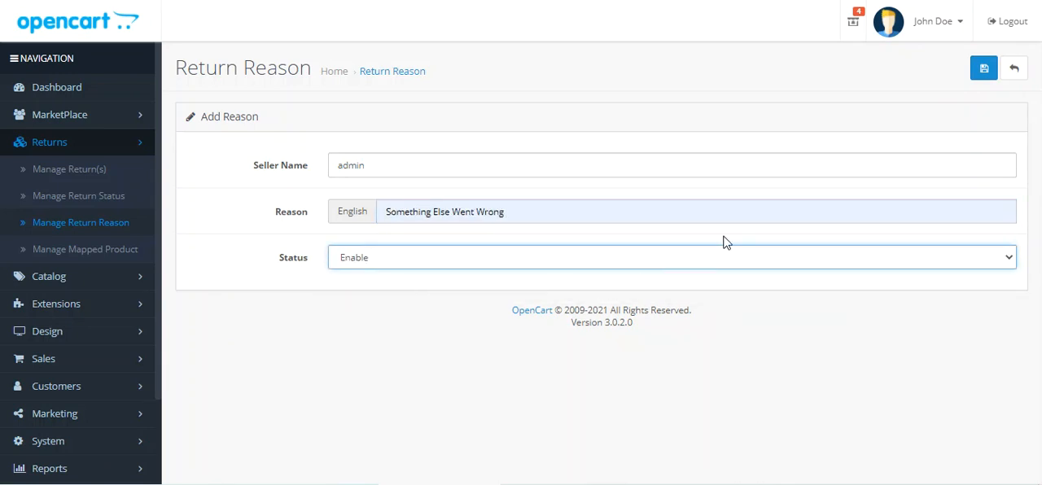
pyautogui.click(982, 72)
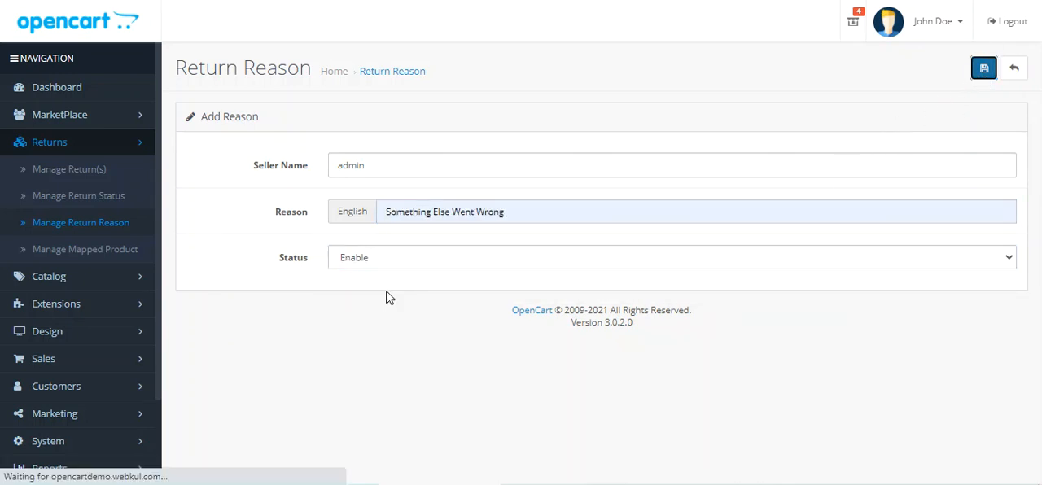
# Step: Find the new Something Else Went Wrong entry in the return reasons list
pyautogui.scroll(-3, 391, 310)
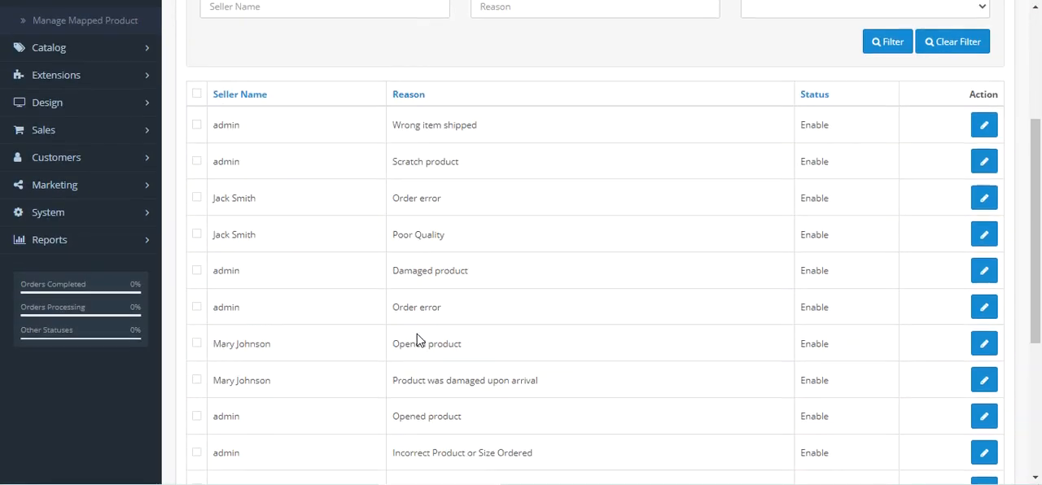
pyautogui.scroll(-3, 417, 338)
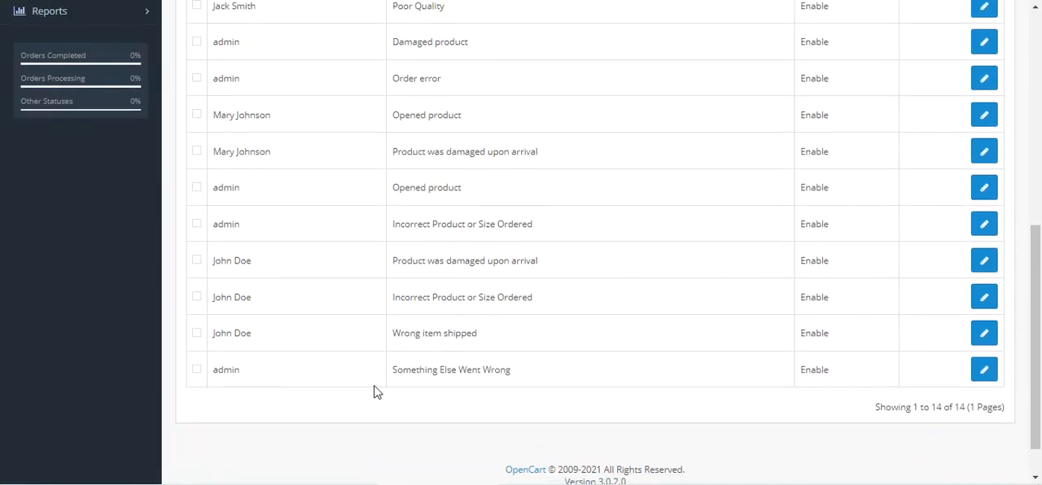
pyautogui.moveTo(394, 372); pyautogui.dragTo(510, 371)
pyautogui.scroll(10, 481, 388)
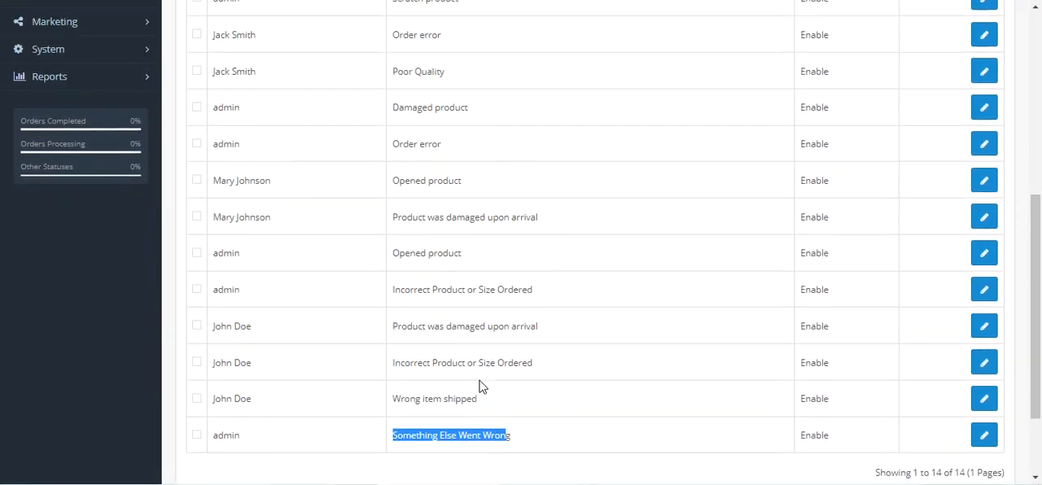
# Step: Start a new product mapping under Manage Mapped Product for iPod Touch with its status set to Enabled
pyautogui.click(86, 254)
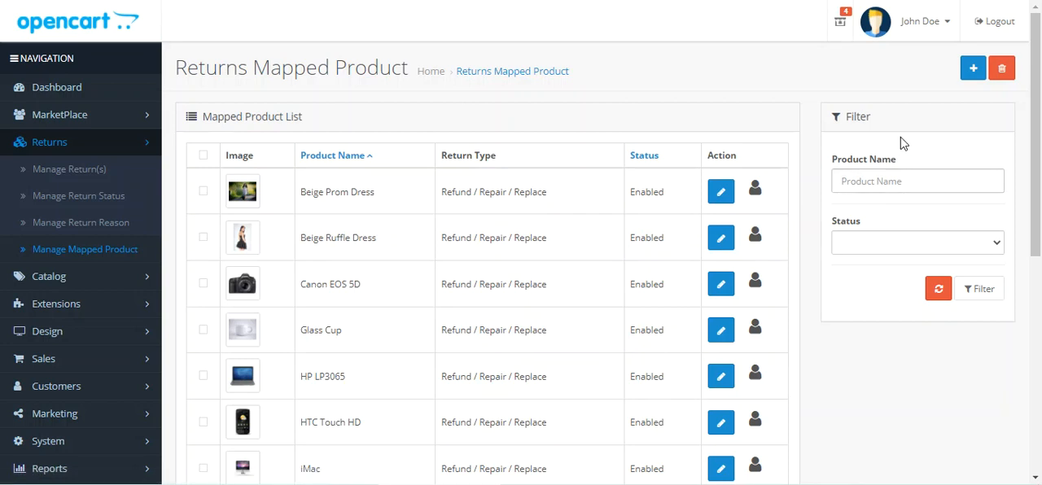
pyautogui.click(974, 70)
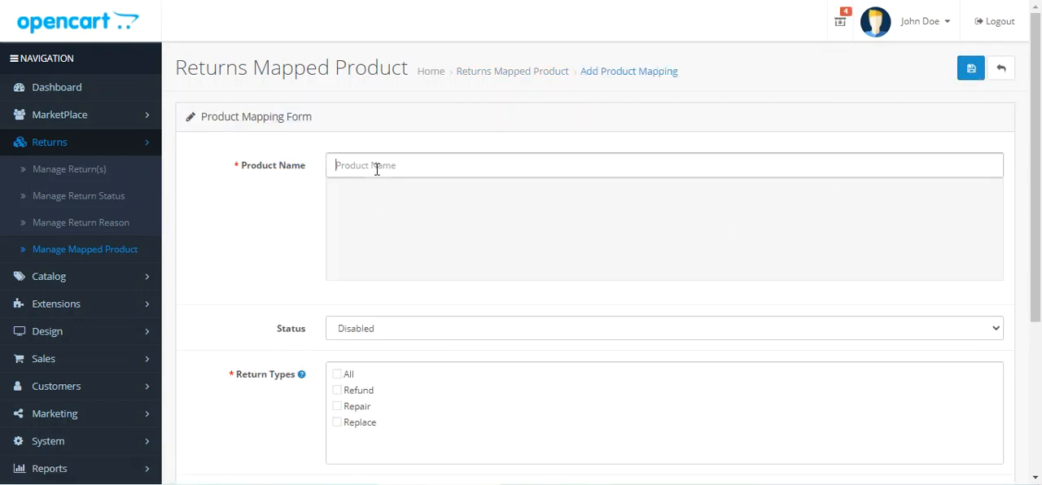
pyautogui.click(376, 167)
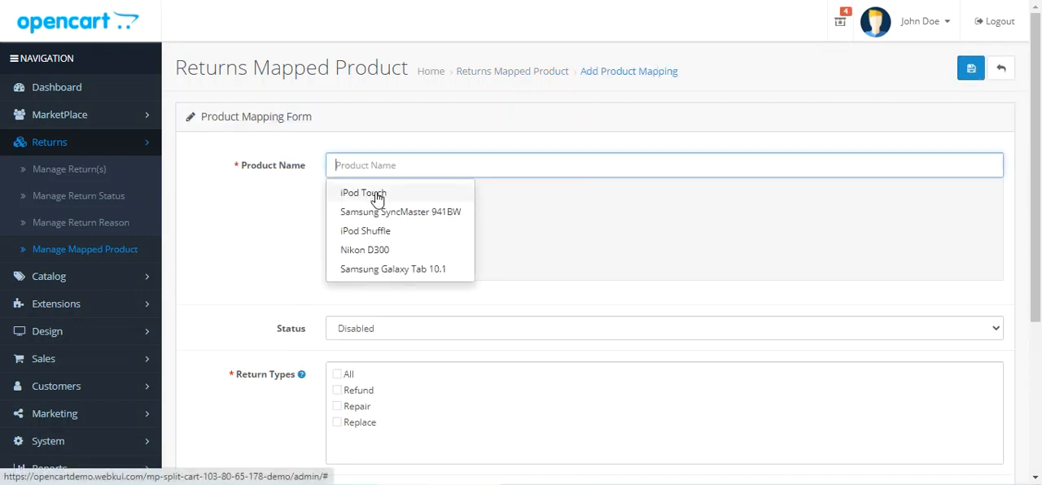
pyautogui.click(376, 194)
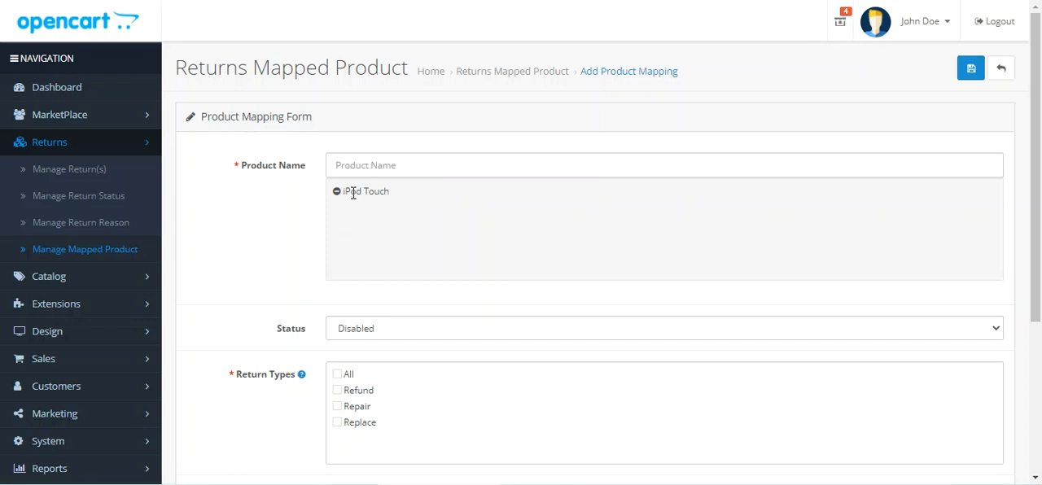
pyautogui.scroll(-3, 383, 205)
pyautogui.click(393, 177)
pyautogui.click(382, 199)
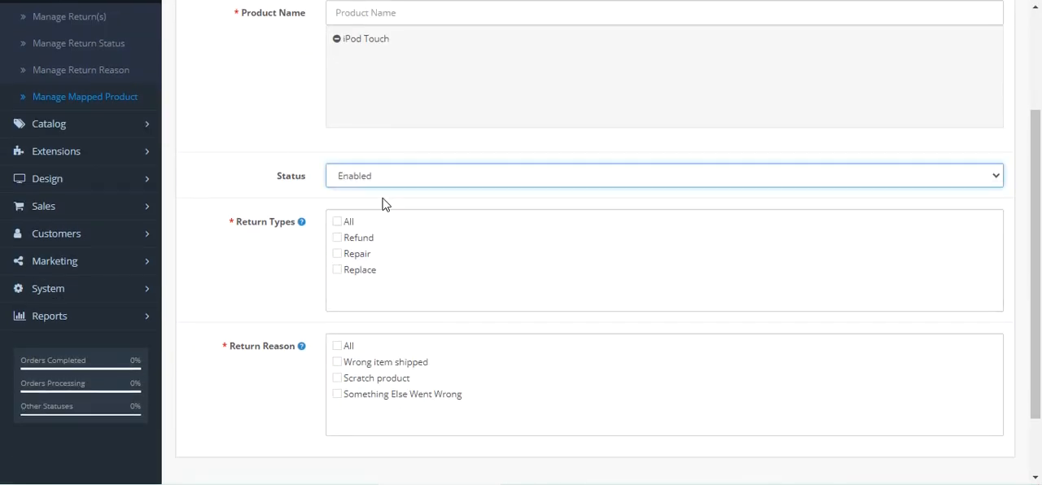
# Step: Allow the Refund, Repair and Replace return types and all return reasons for the iPod Touch mapping, and save it
pyautogui.click(337, 237)
pyautogui.click(337, 255)
pyautogui.click(337, 270)
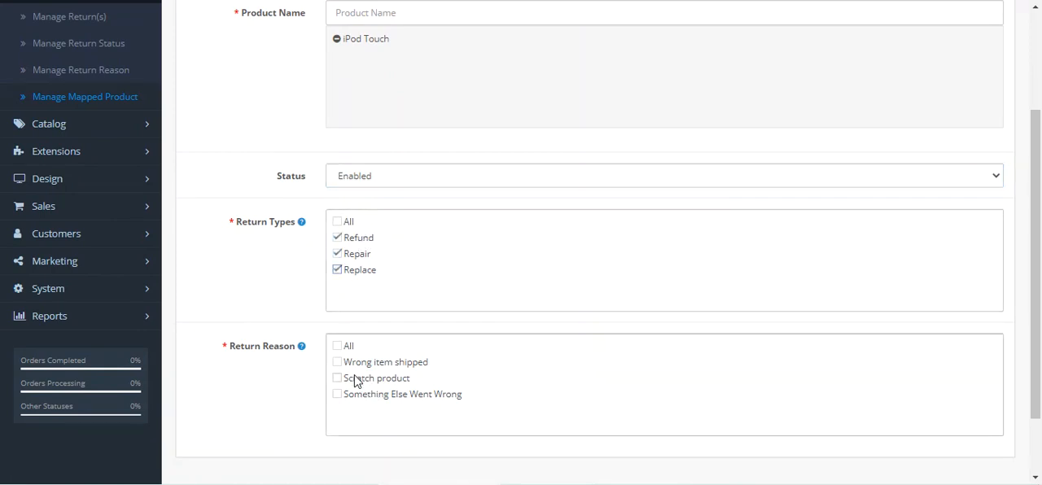
pyautogui.click(337, 346)
pyautogui.scroll(3, 681, 413)
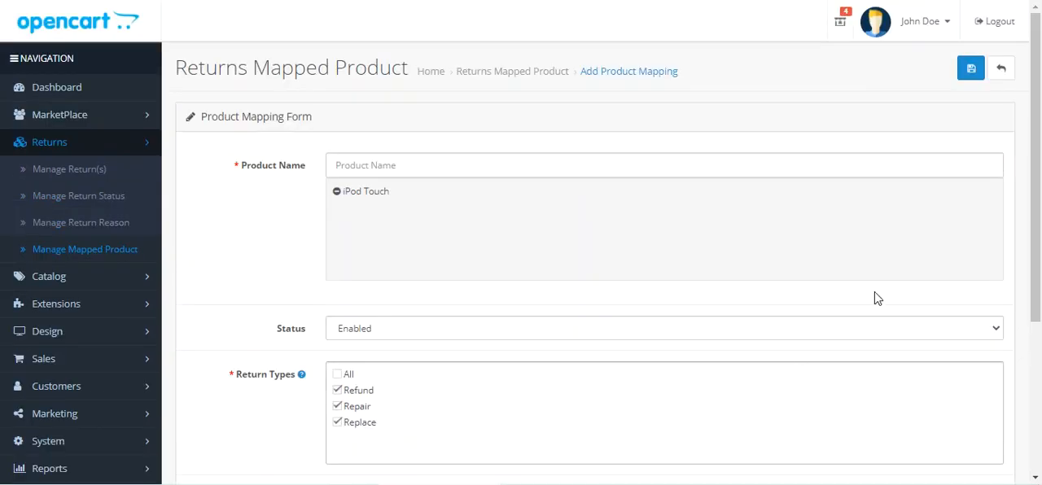
pyautogui.click(972, 69)
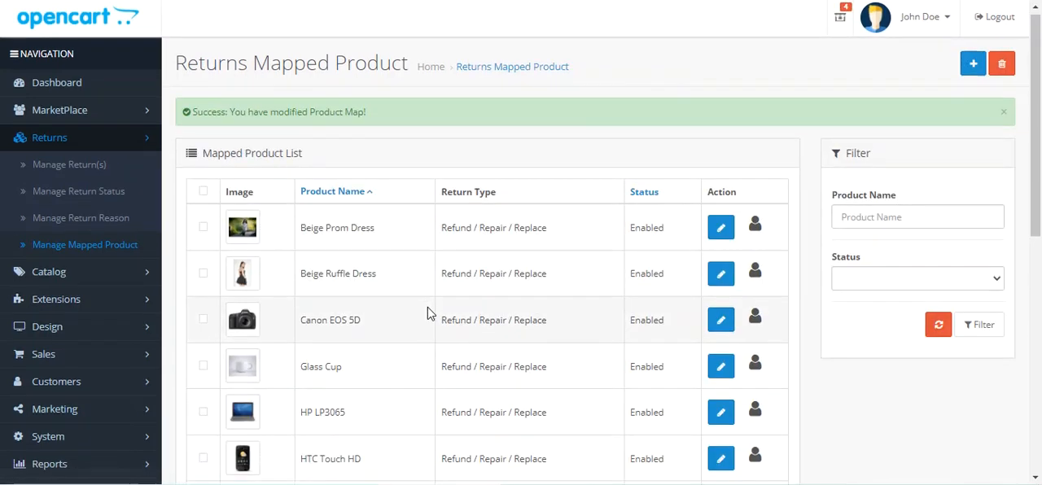
# Step: Find iPod Touch in the Mapped Product List, check its return types and status, and compare its action icons with other products
pyautogui.scroll(-6, 428, 310)
pyautogui.scroll(1, 342, 334)
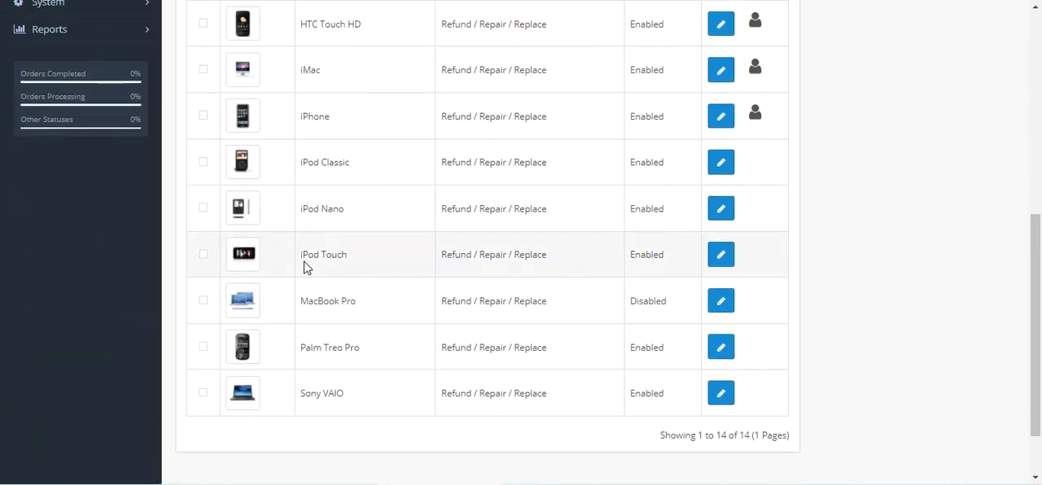
pyautogui.moveTo(307, 258); pyautogui.dragTo(352, 262)
pyautogui.moveTo(453, 271); pyautogui.dragTo(569, 264)
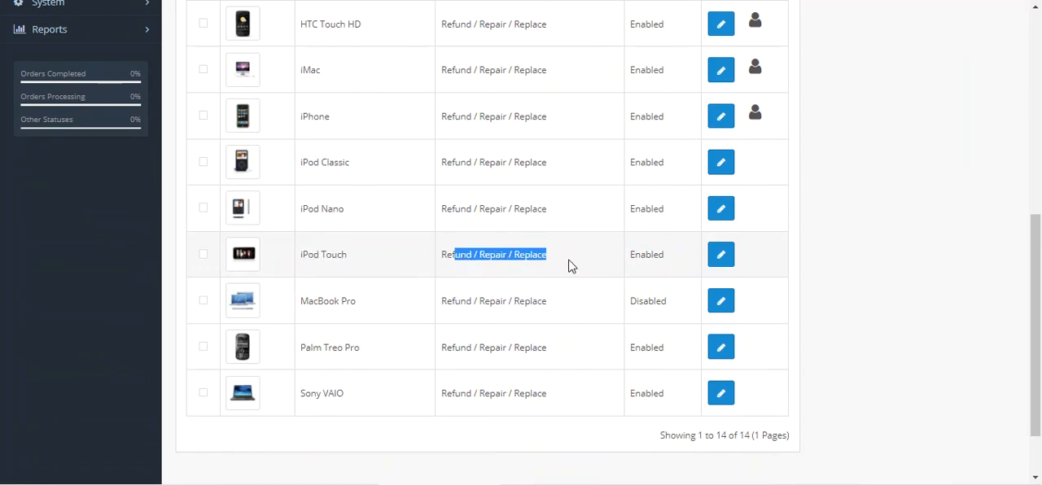
pyautogui.moveTo(649, 253); pyautogui.dragTo(660, 267)
pyautogui.scroll(1, 660, 276)
pyautogui.scroll(2, 661, 283)
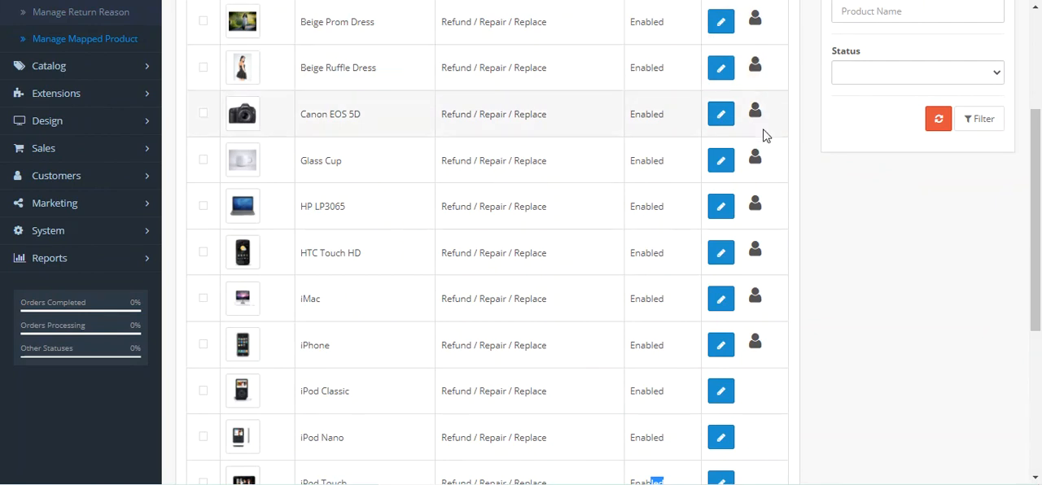
pyautogui.scroll(-3, 758, 374)
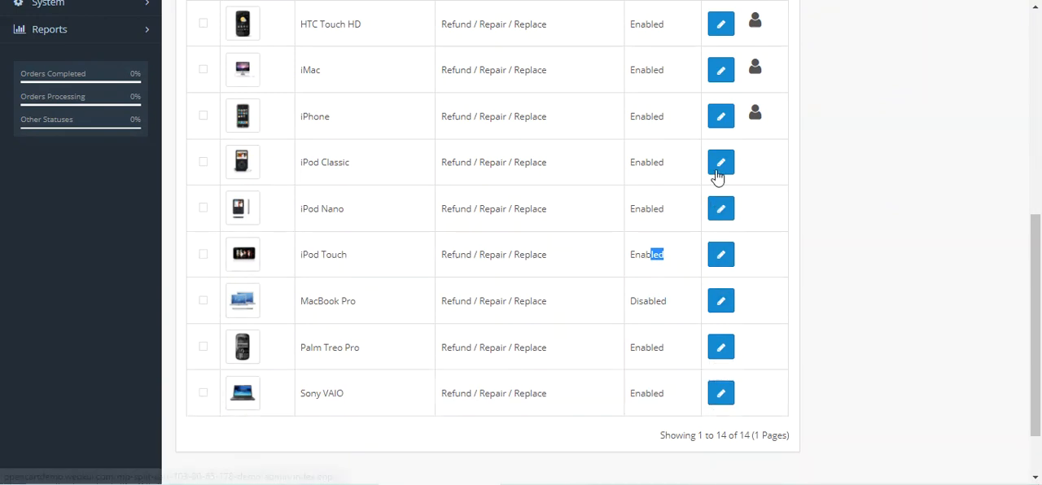
pyautogui.moveTo(299, 258); pyautogui.dragTo(352, 261)
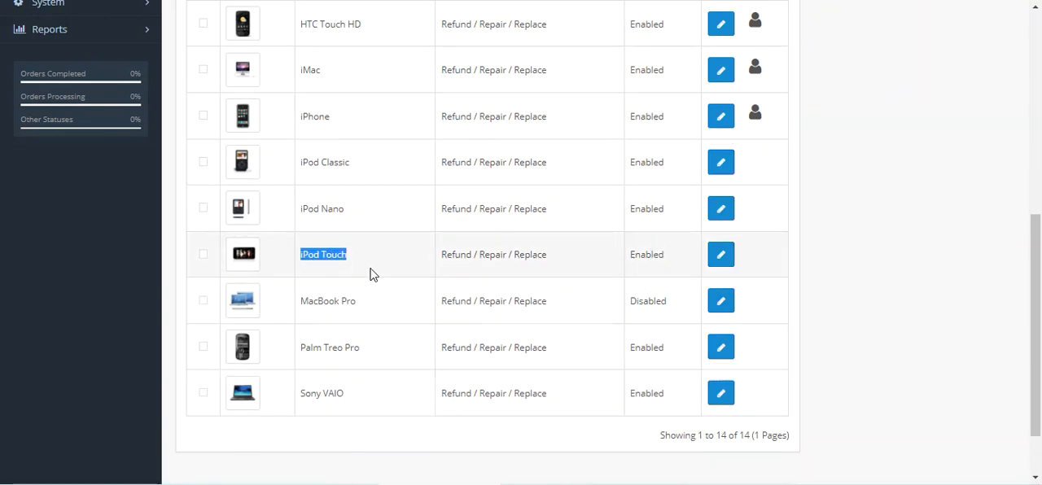
pyautogui.scroll(5, 370, 274)
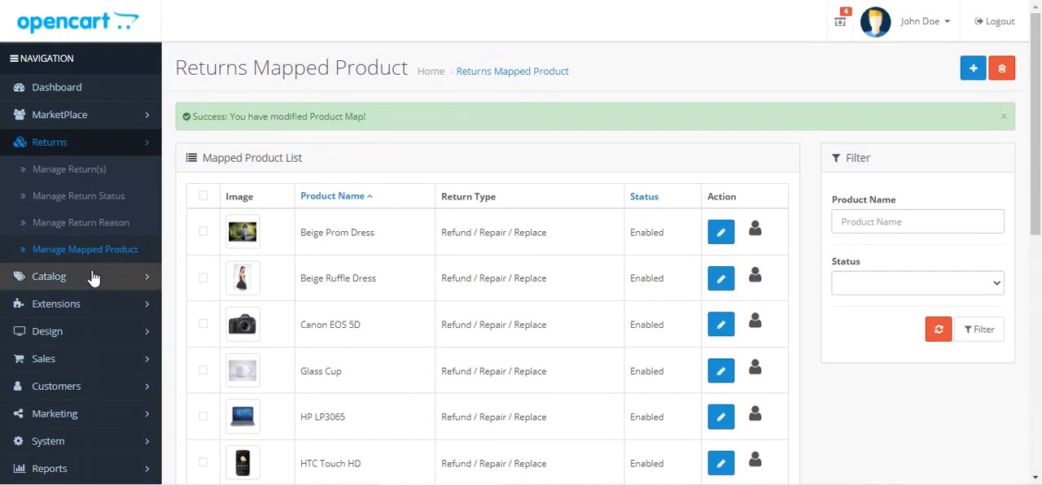
# Step: Open the Beige Prom Dress from the catalog's products for editing and view its Returns System settings
pyautogui.click(83, 286)
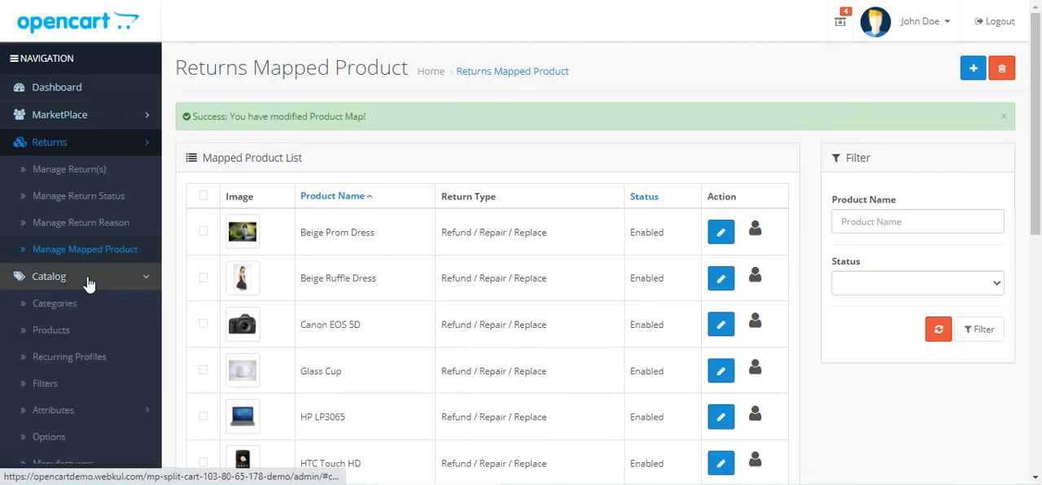
pyautogui.scroll(-1, 91, 285)
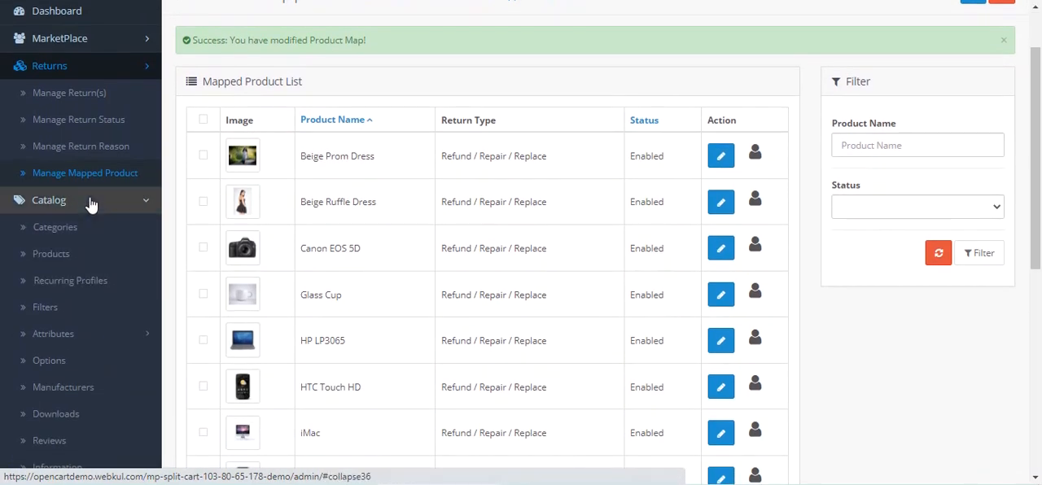
pyautogui.click(87, 259)
pyautogui.click(100, 277)
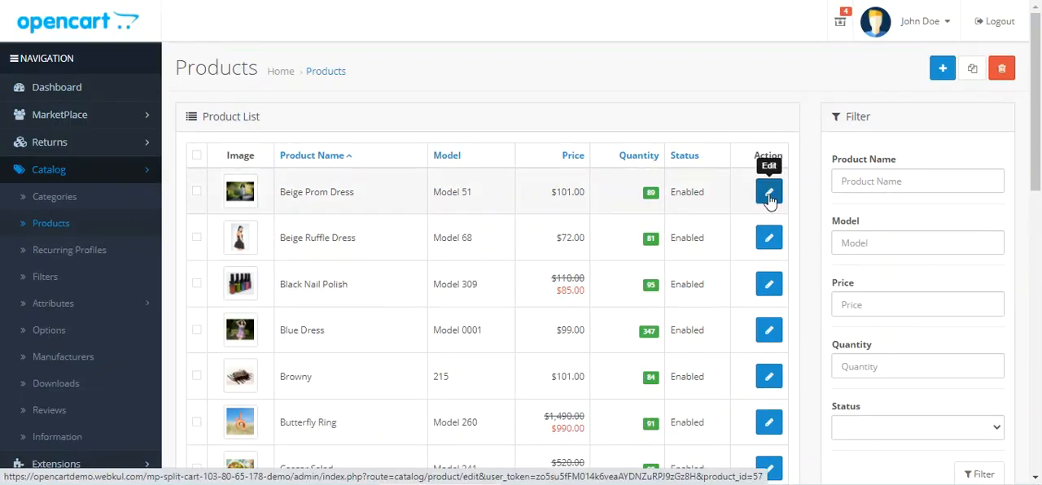
pyautogui.click(770, 196)
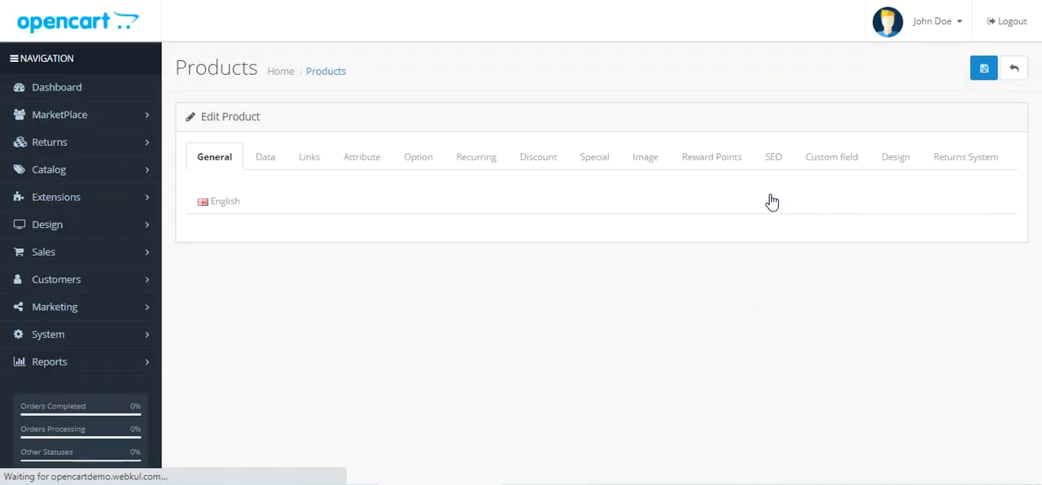
pyautogui.click(232, 185)
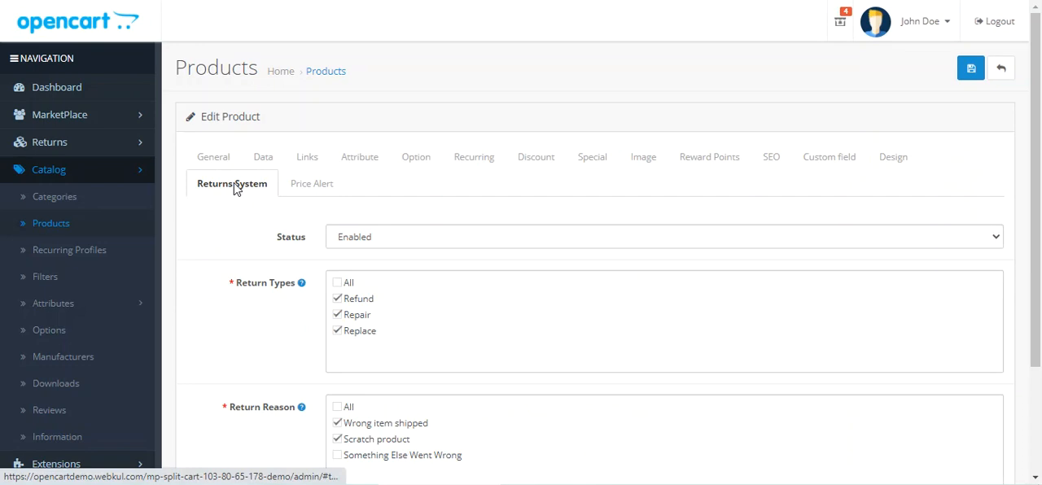
# Step: Examine the status options, return types and return reasons in the Beige Prom Dress's Returns System settings
pyautogui.click(406, 243)
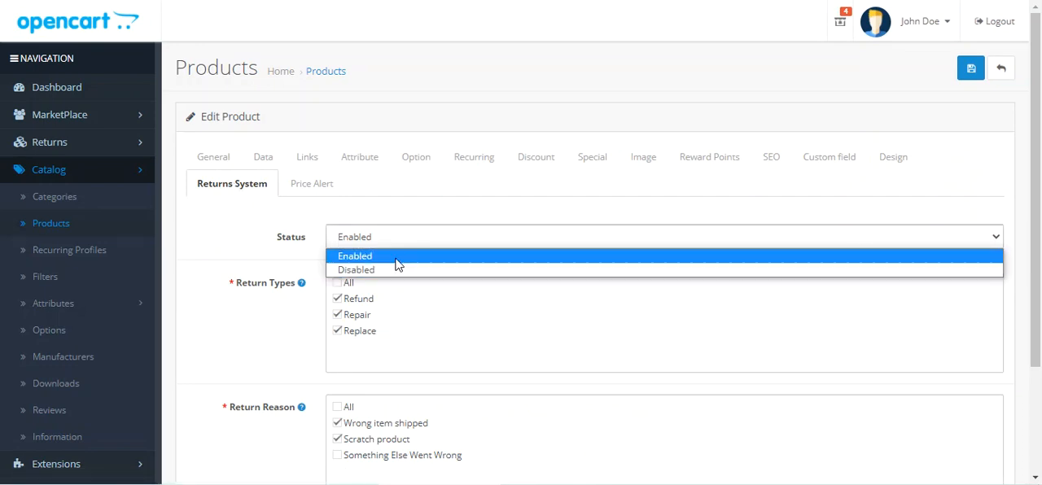
pyautogui.click(398, 261)
pyautogui.scroll(-3, 397, 263)
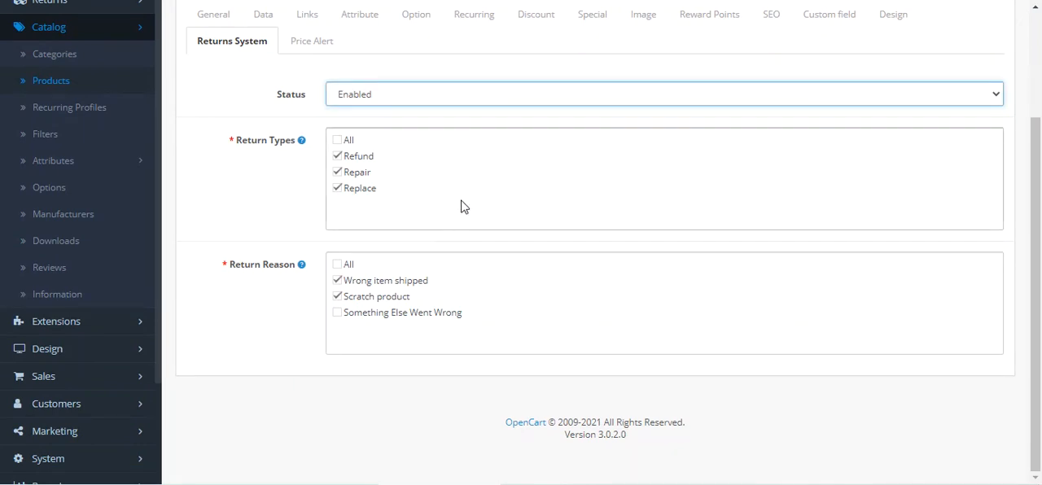
pyautogui.scroll(3, 387, 184)
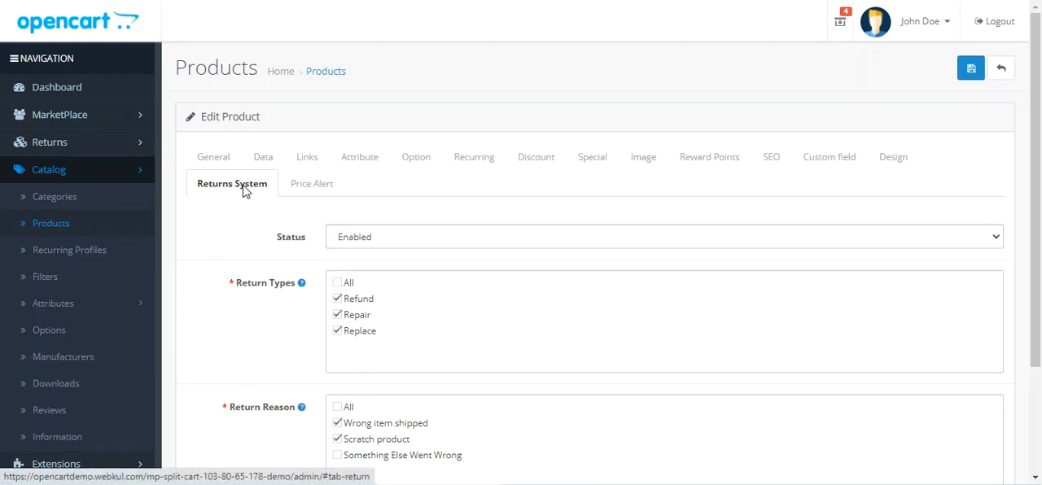
pyautogui.click(372, 239)
pyautogui.click(372, 270)
pyautogui.moveTo(241, 284); pyautogui.dragTo(288, 287)
pyautogui.scroll(-2, 260, 310)
pyautogui.moveTo(242, 266); pyautogui.dragTo(302, 337)
pyautogui.scroll(3, 417, 318)
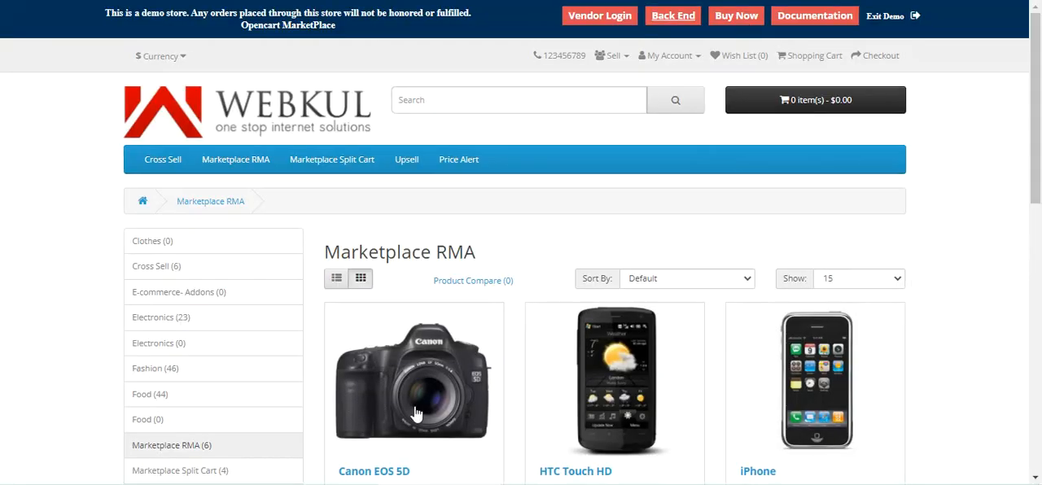
# Step: Open the Canon EOS 5D from the storefront's Marketplace RMA category and view its return validity, reasons and accepted types
pyautogui.click(433, 372)
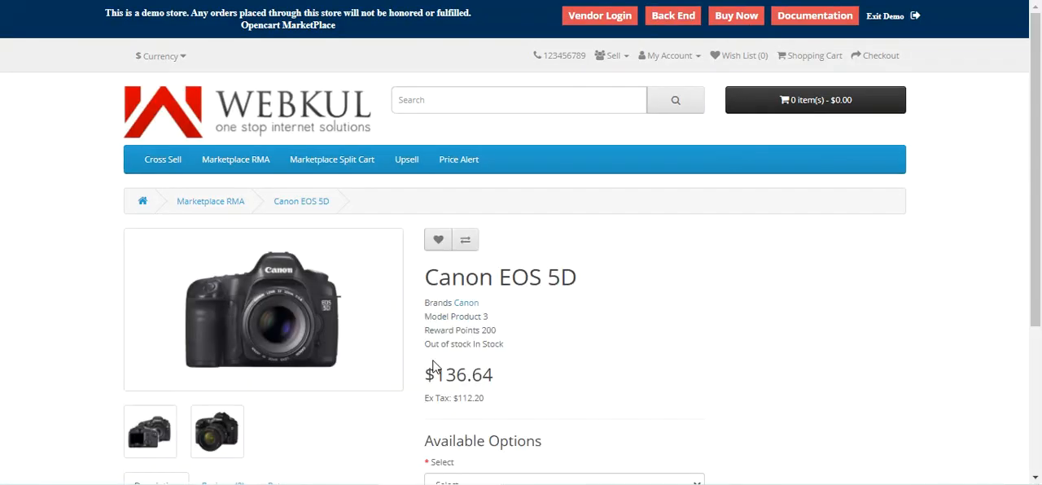
pyautogui.scroll(-2, 445, 355)
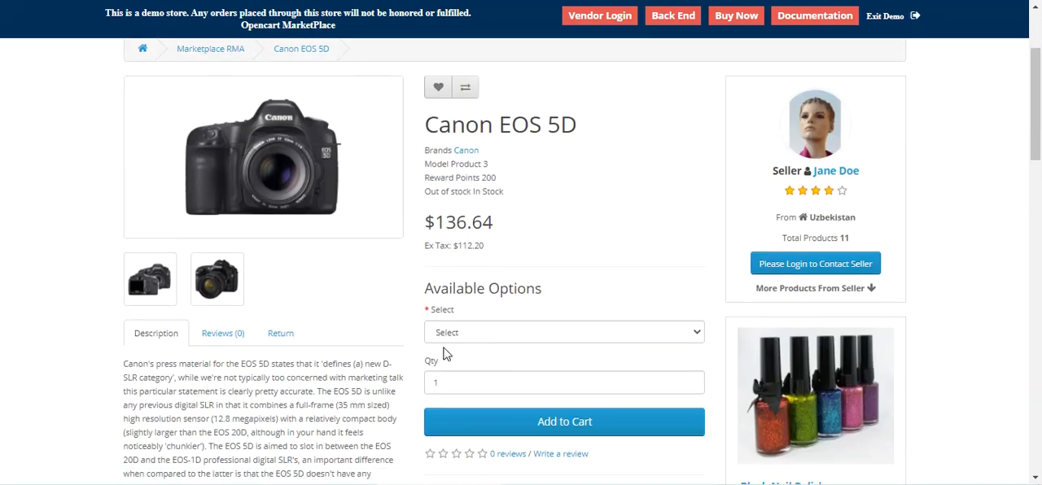
pyautogui.click(280, 334)
pyautogui.moveTo(1039, 119); pyautogui.dragTo(1040, 139)
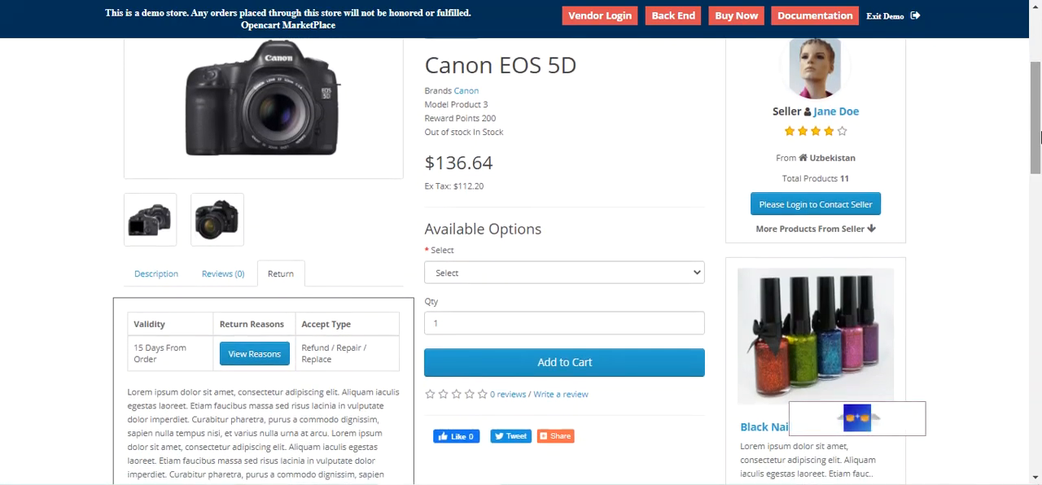